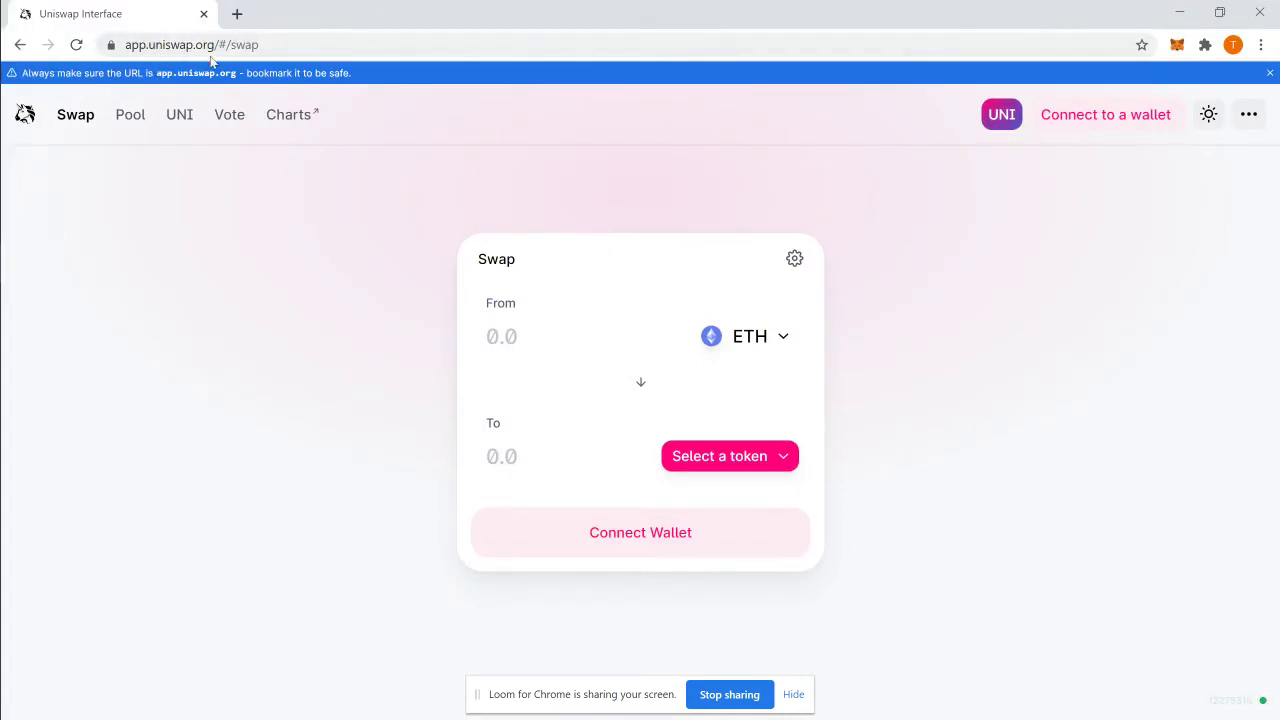
Search Google for app.uniswap in a new browser tab
{"action": "left_click", "coordinate": [249, 19]}
{"action": "type", "text": "app.uniswap"}
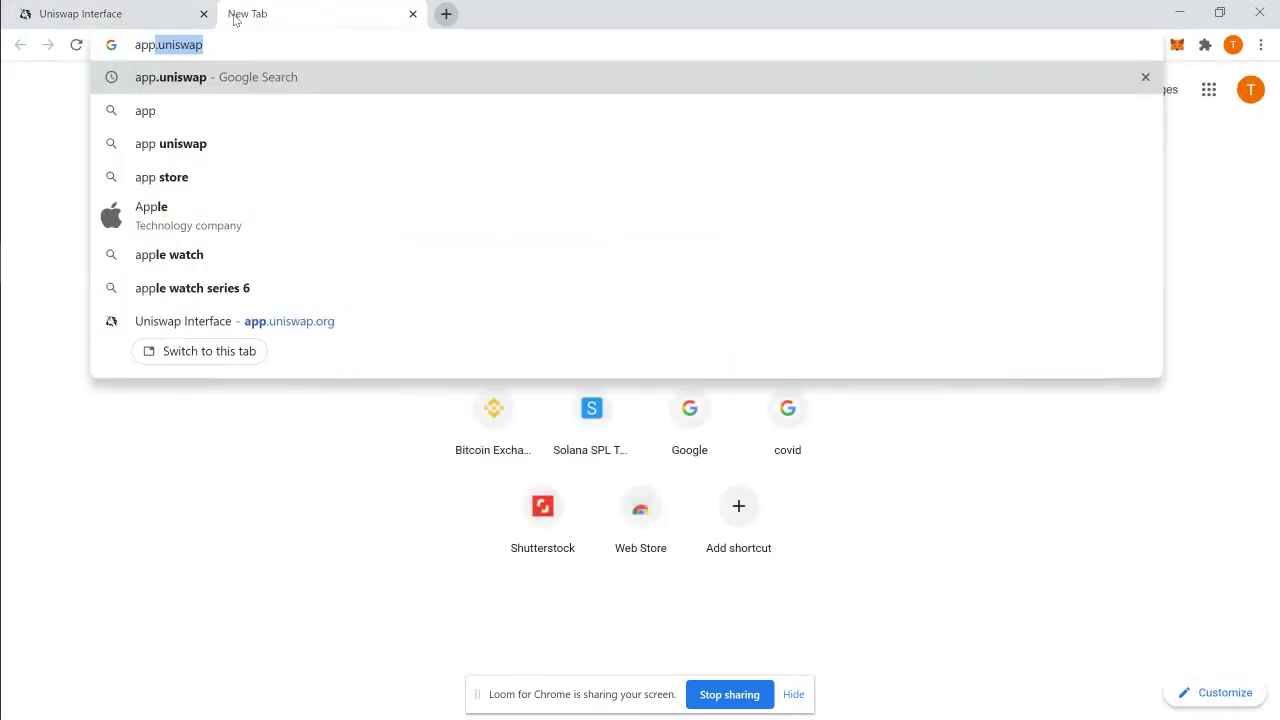
{"action": "key", "text": "Return"}
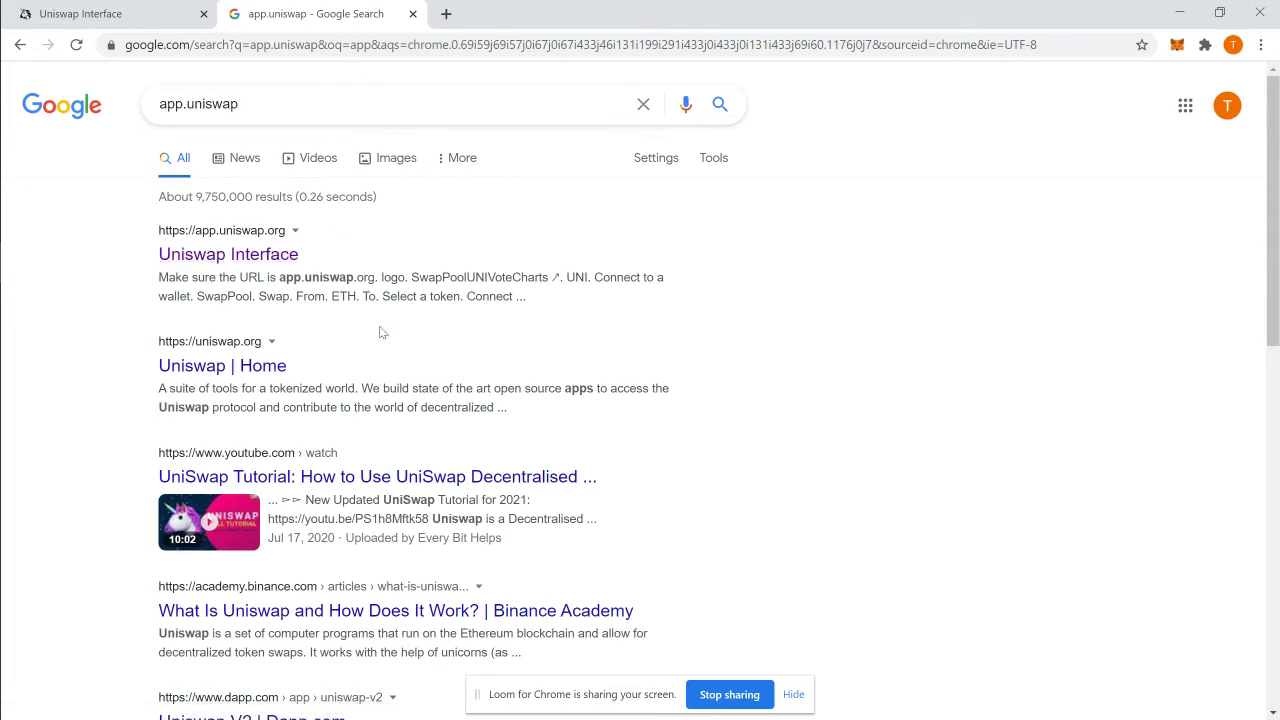
Return to the Uniswap swap page and connect the MetaMask wallet using Account 1
{"action": "left_click", "coordinate": [160, 14]}
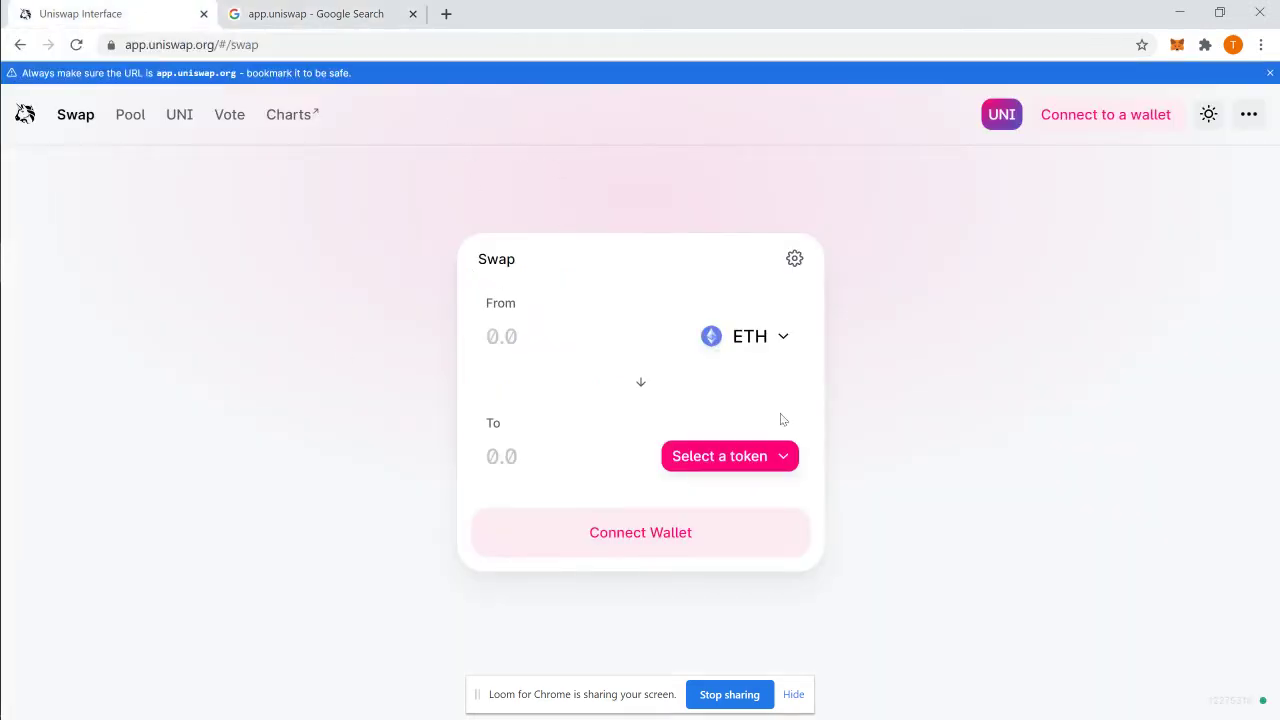
{"action": "left_click", "coordinate": [1122, 116]}
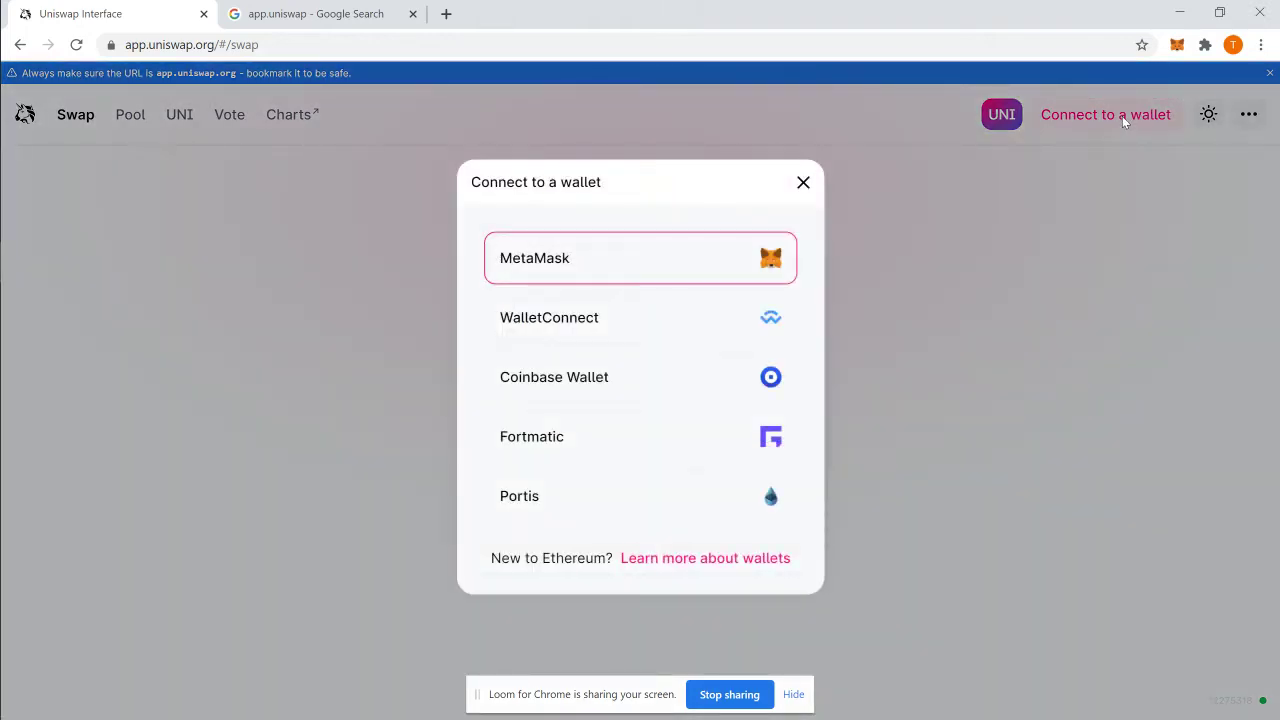
{"action": "left_click", "coordinate": [641, 270]}
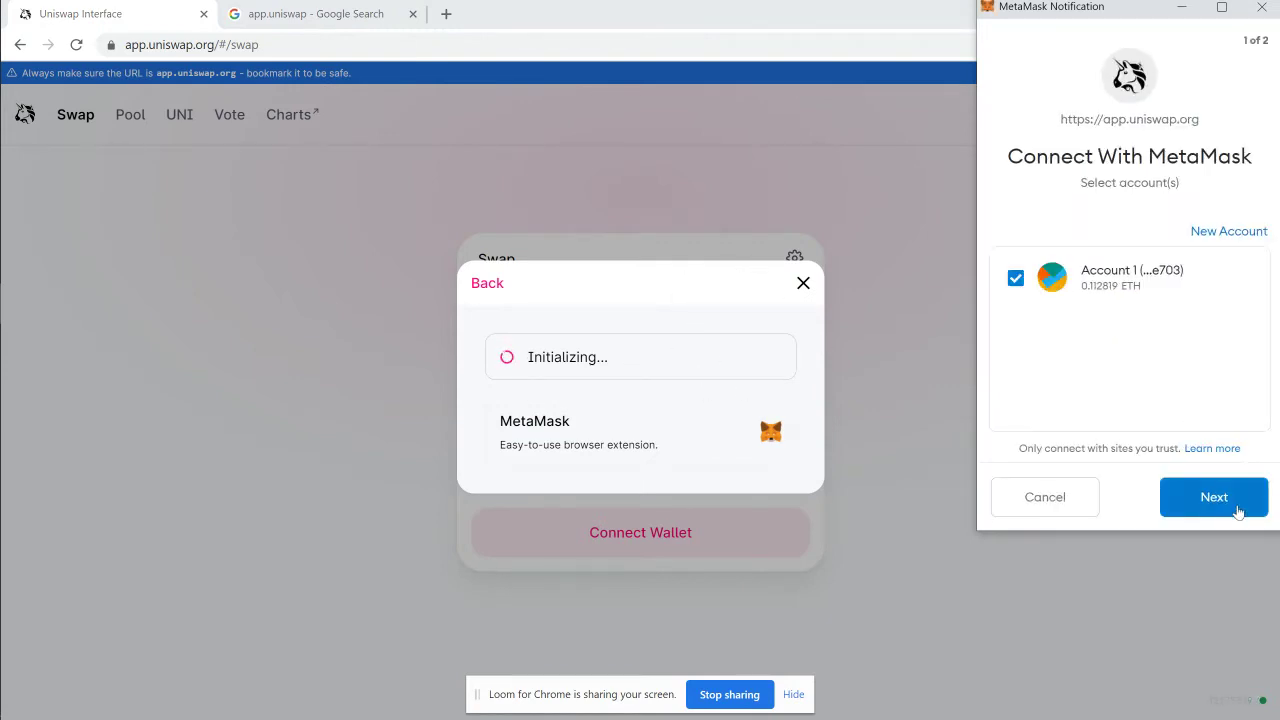
{"action": "left_click", "coordinate": [1226, 506]}
{"action": "left_click", "coordinate": [1222, 505]}
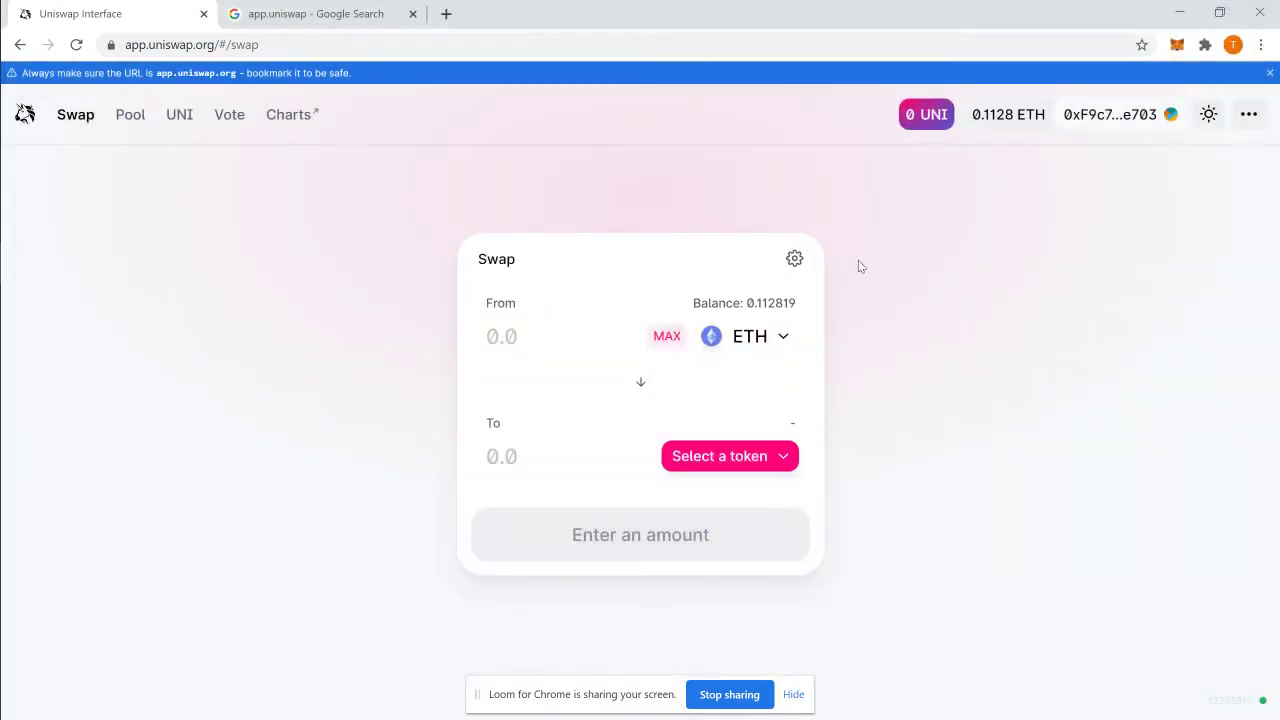
Check the MetaMask account's assets and browse the tokens offered for the From side of the swap
{"action": "left_click", "coordinate": [1176, 45]}
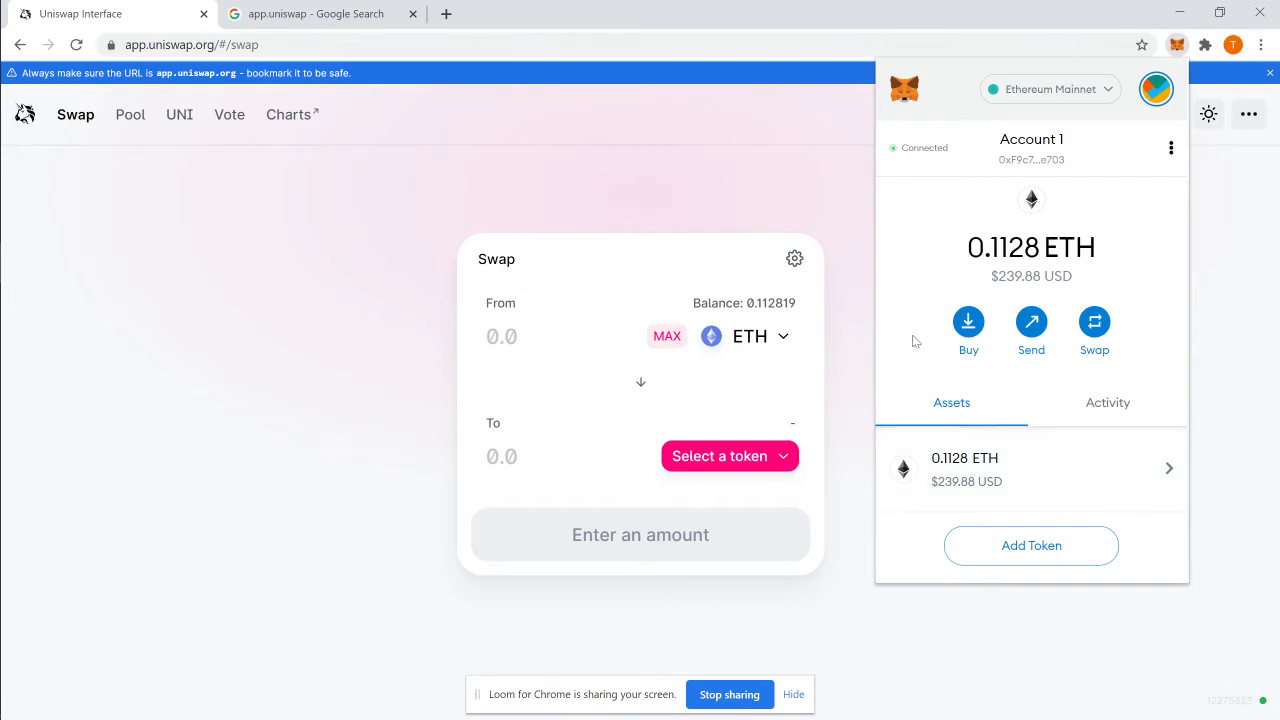
{"action": "left_click", "coordinate": [746, 147]}
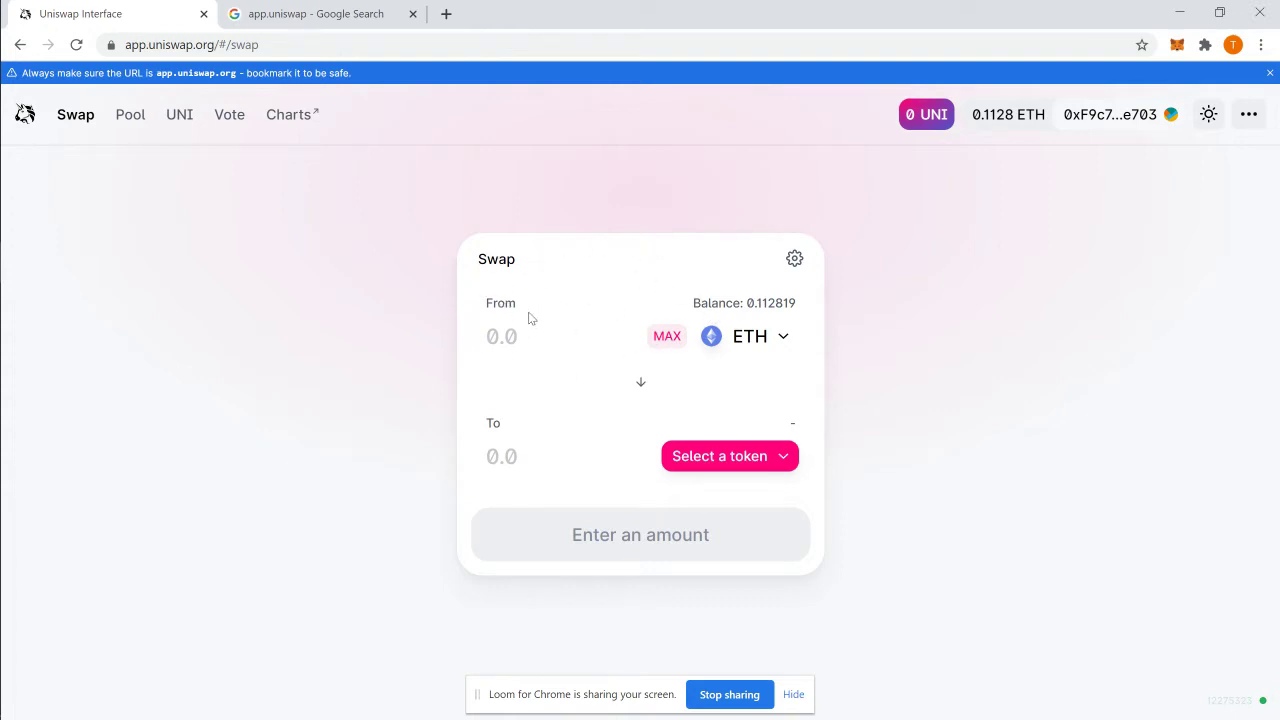
{"action": "left_click", "coordinate": [759, 340]}
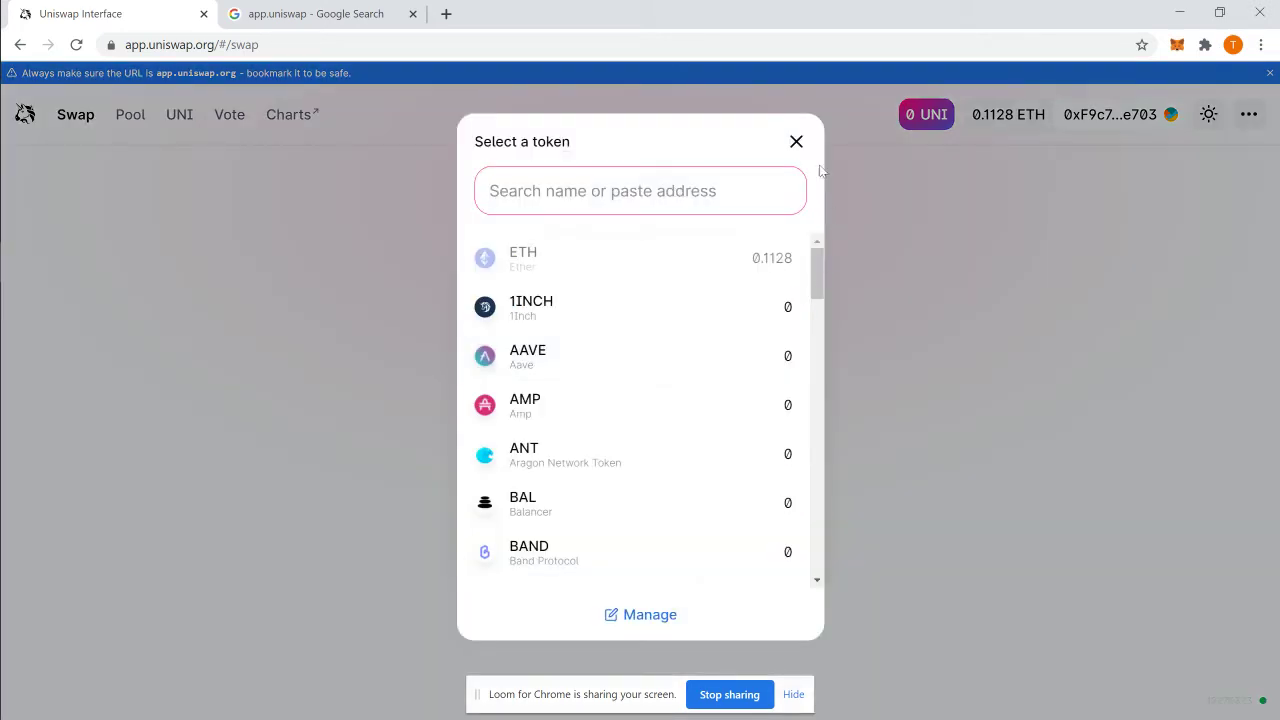
{"action": "key", "text": "Escape"}
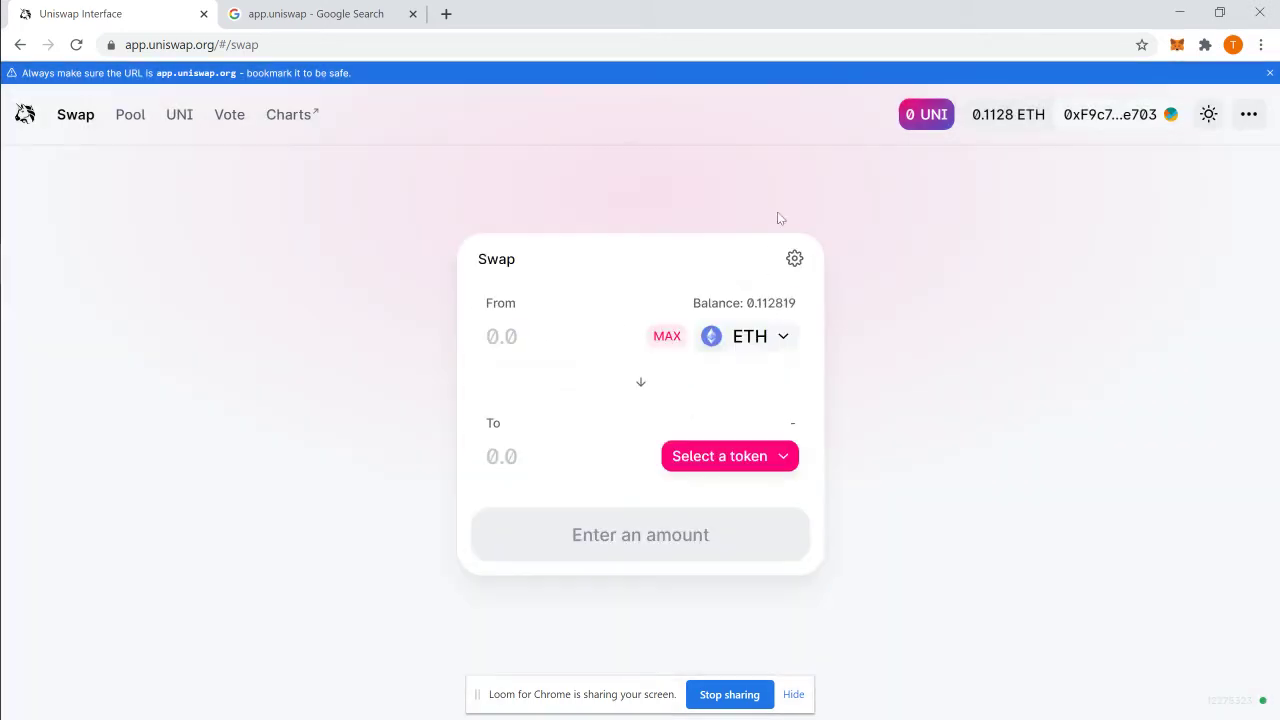
{"action": "left_click", "coordinate": [749, 337]}
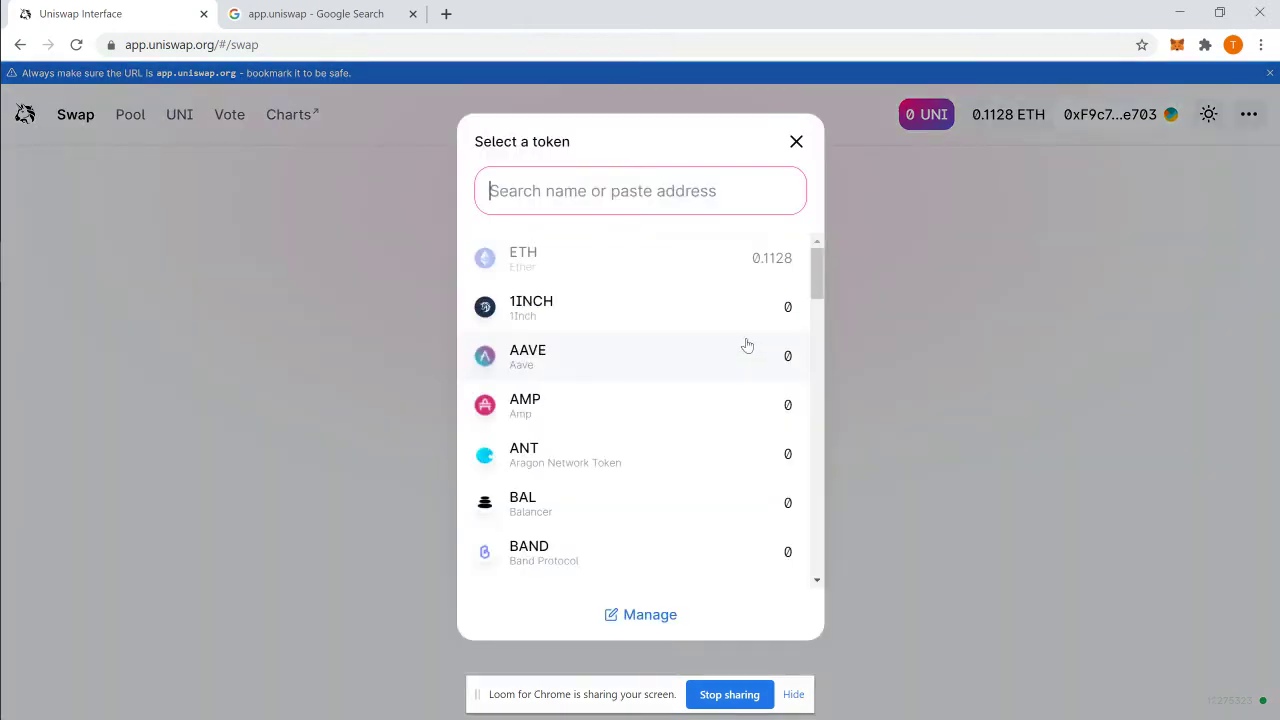
{"action": "scroll", "coordinate": [620, 403], "scroll_direction": "down", "scroll_amount": 7}
{"action": "scroll", "coordinate": [631, 420], "scroll_direction": "down", "scroll_amount": 5}
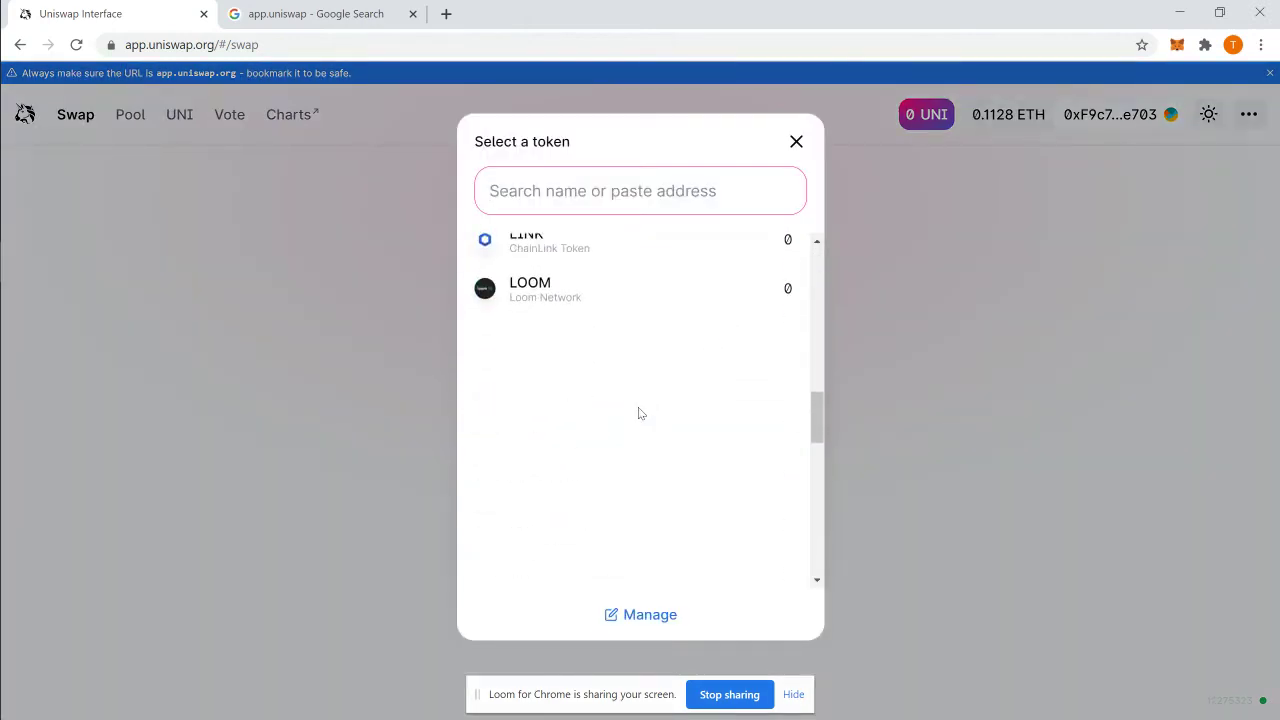
{"action": "left_click_drag", "start_coordinate": [817, 423], "coordinate": [794, 180]}
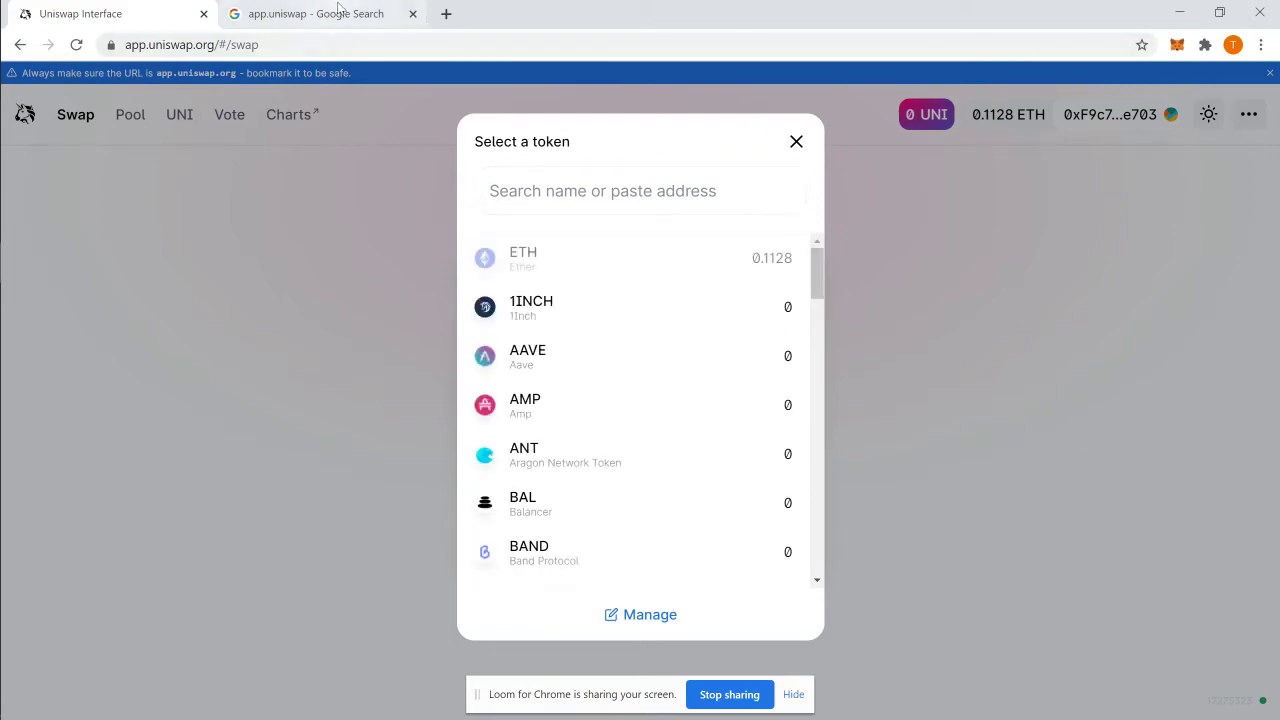
Search Google for coingecko in the other browser tab and open the CoinGecko website
{"action": "left_click", "coordinate": [337, 13]}
{"action": "left_click", "coordinate": [326, 44]}
{"action": "type", "text": "coingecko"}
{"action": "key", "text": "Return"}
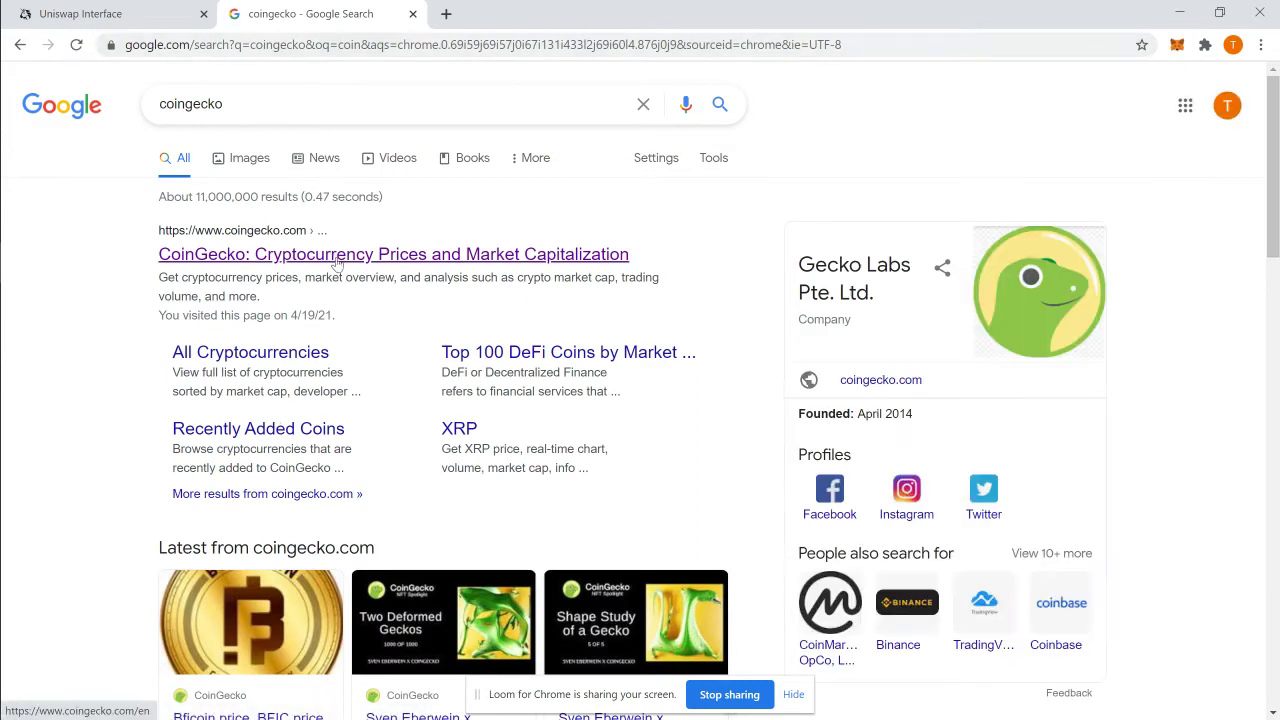
{"action": "left_click", "coordinate": [337, 257]}
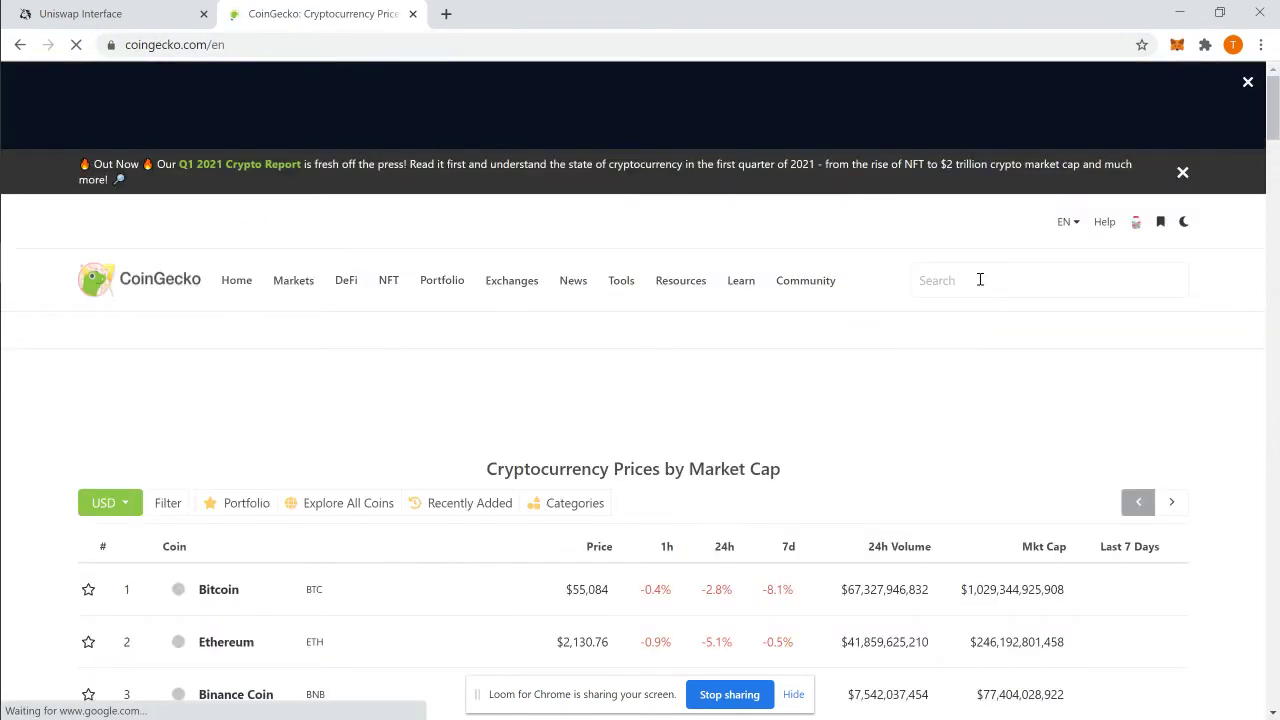
Search CoinGecko for "bal", open the Balancer (BAL) page and copy its contract address
{"action": "left_click", "coordinate": [978, 282]}
{"action": "type", "text": "ba"}
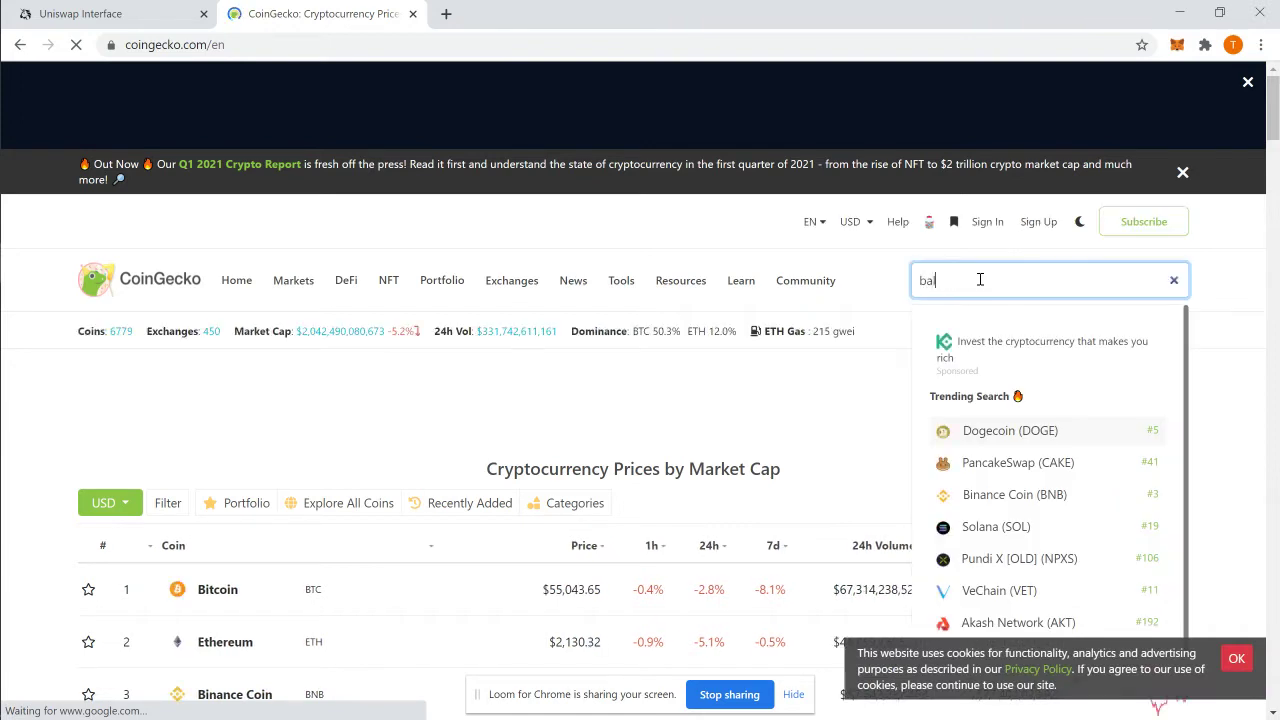
{"action": "type", "text": "l"}
{"action": "left_click", "coordinate": [1030, 433]}
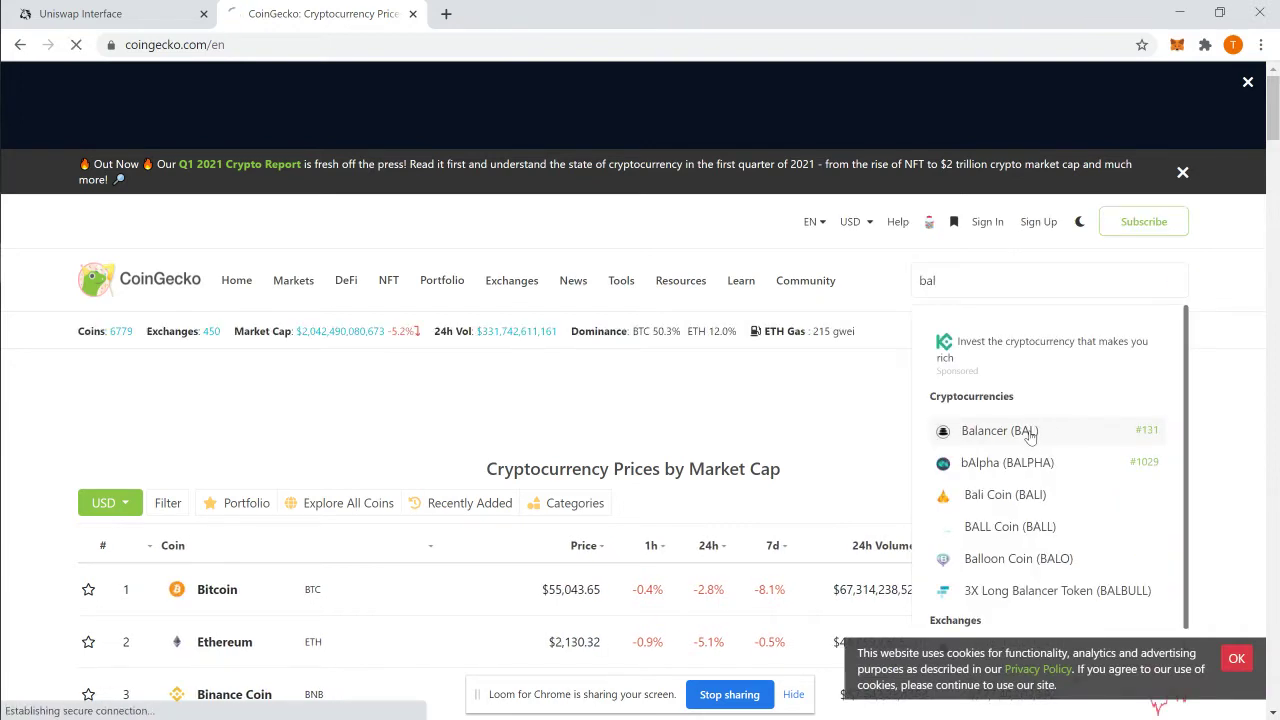
{"action": "scroll", "coordinate": [950, 380], "scroll_direction": "down", "scroll_amount": 3}
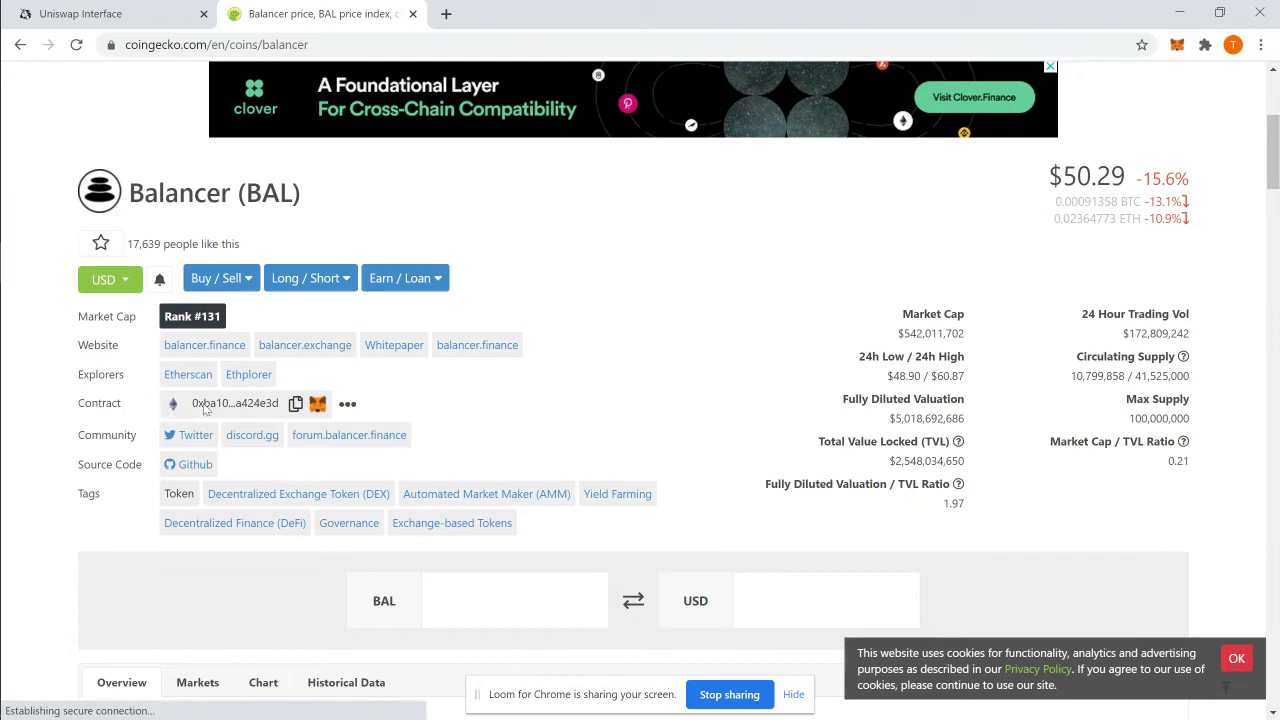
{"action": "left_click", "coordinate": [295, 403]}
Look up Balancer in Uniswap's token selector with the copied contract address, and close the selector without choosing a token
{"action": "key", "text": "ctrl+1"}
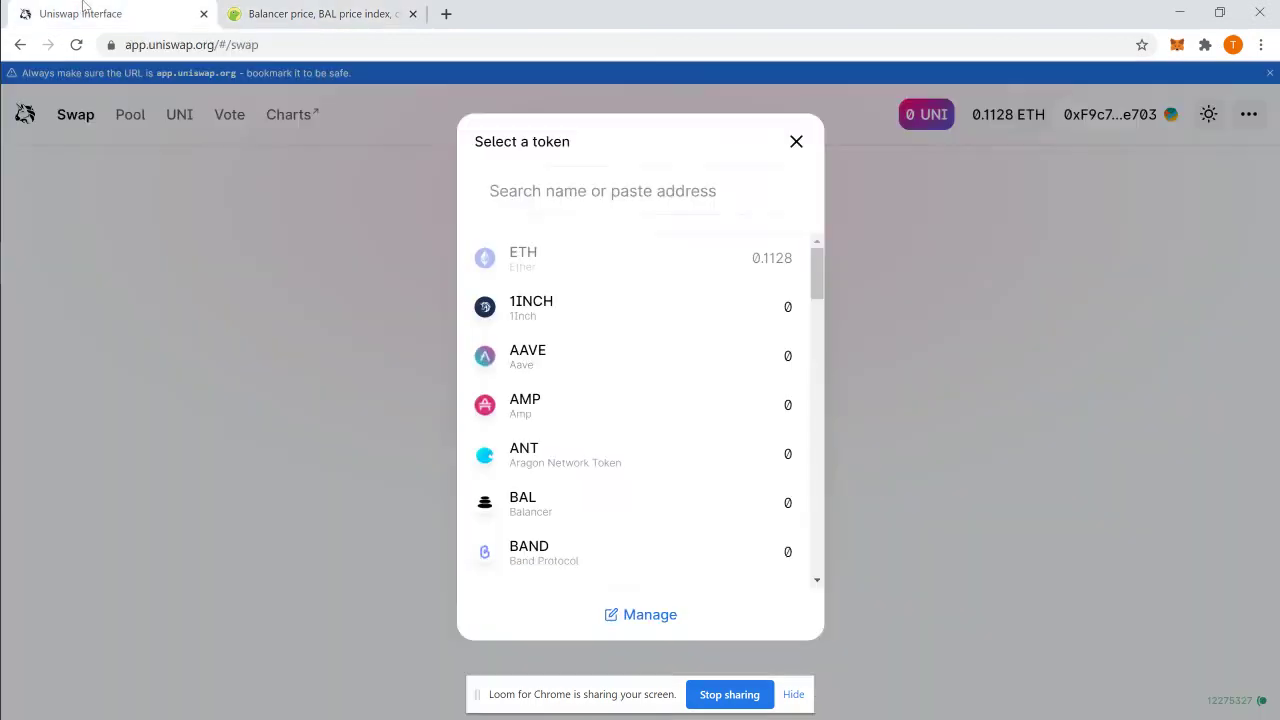
{"action": "left_click", "coordinate": [563, 195]}
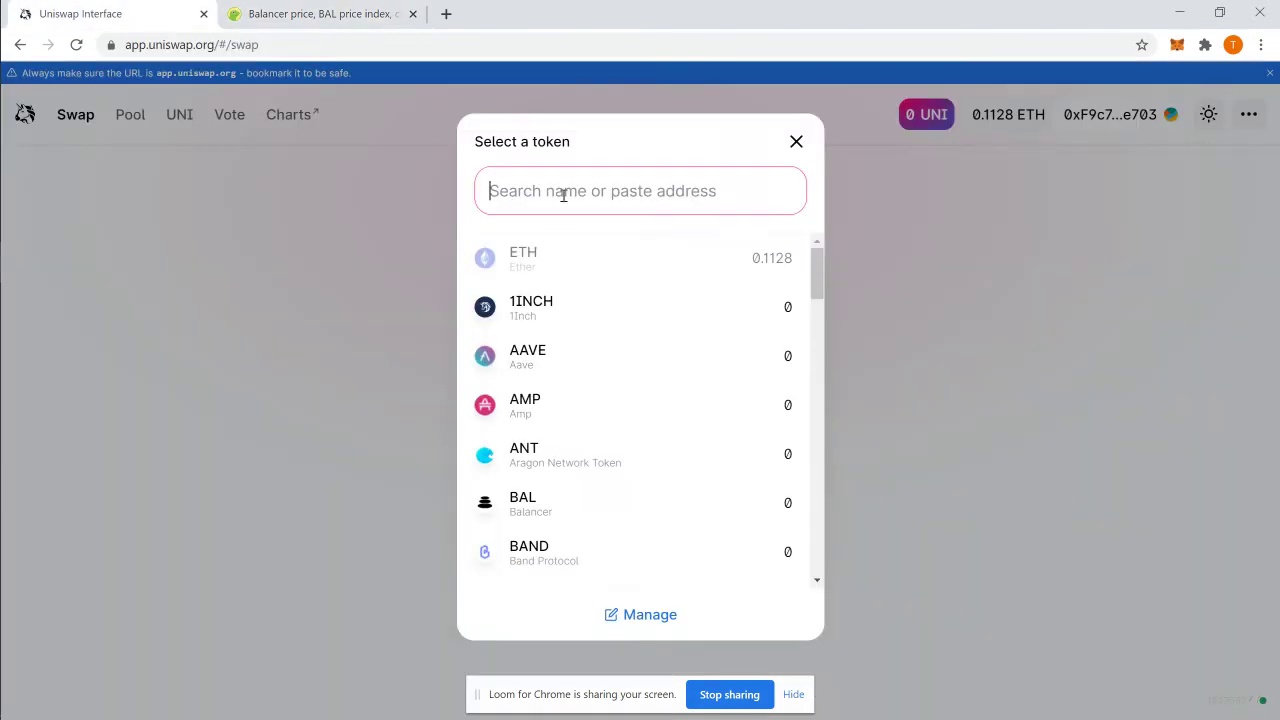
{"action": "key", "text": "ctrl+v"}
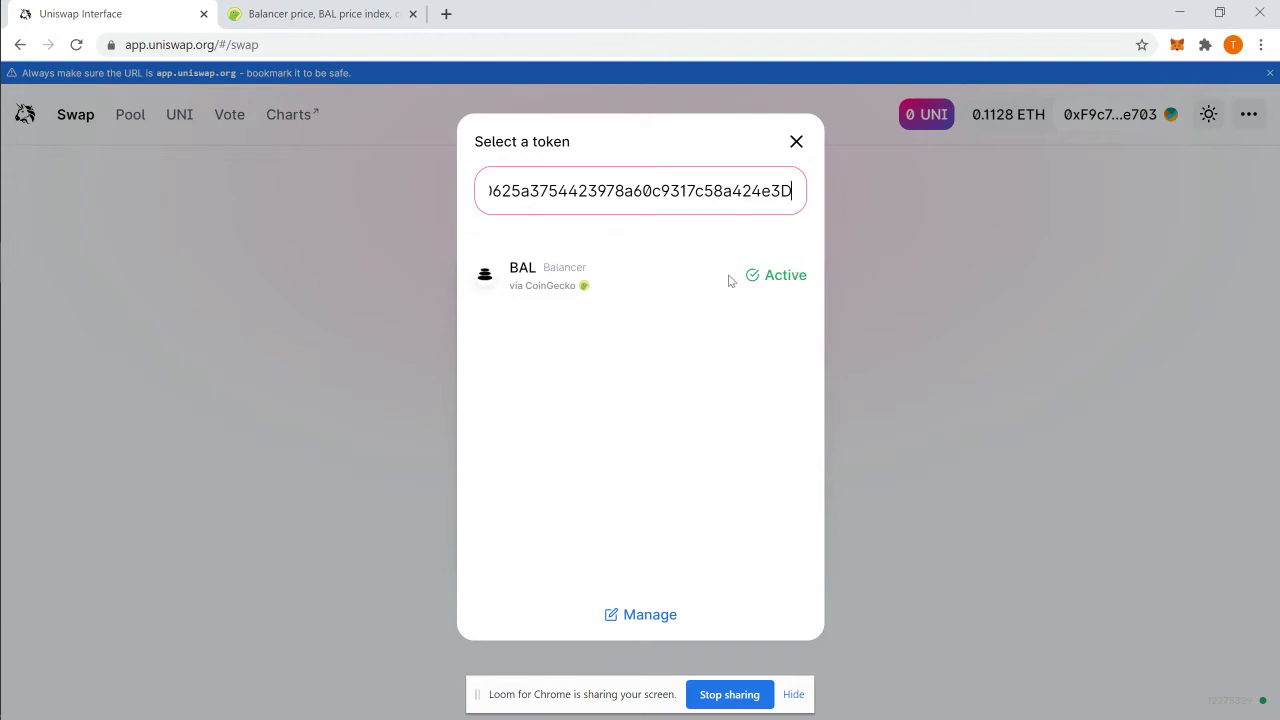
{"action": "left_click", "coordinate": [796, 143]}
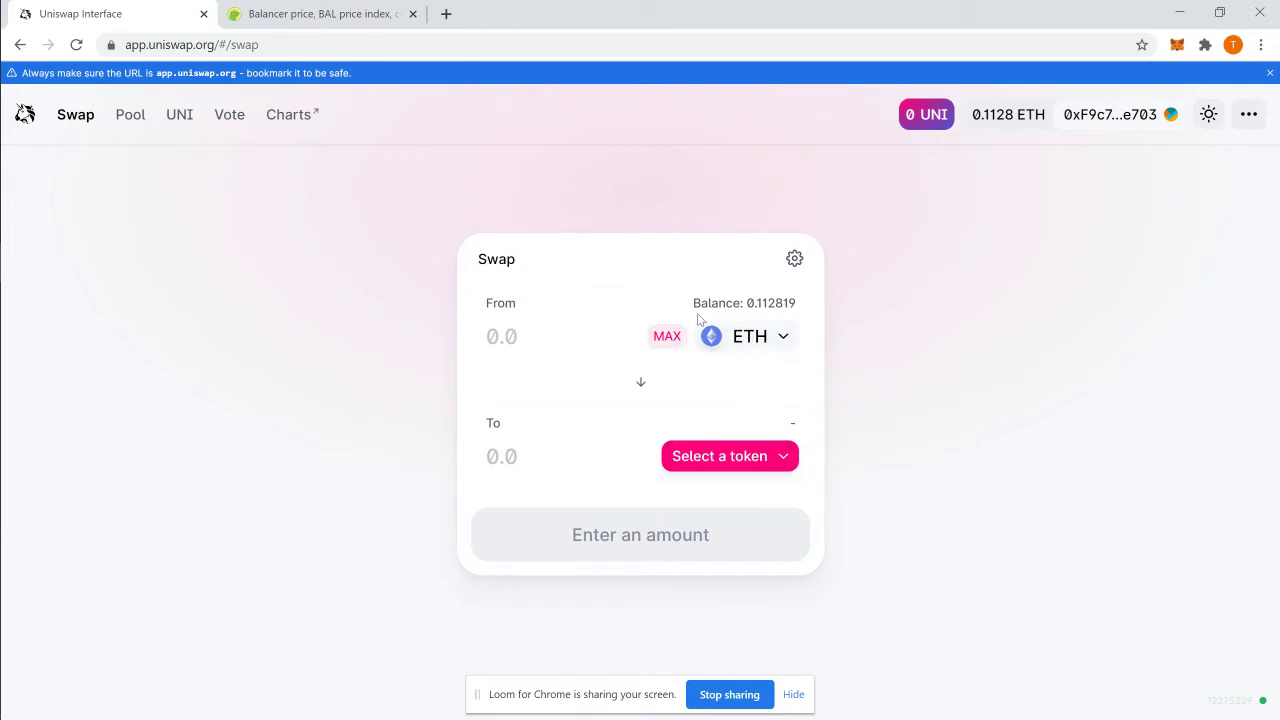
Search for usdt and select USDT (Tether USD) as the token to receive in the swap
{"action": "left_click", "coordinate": [752, 457]}
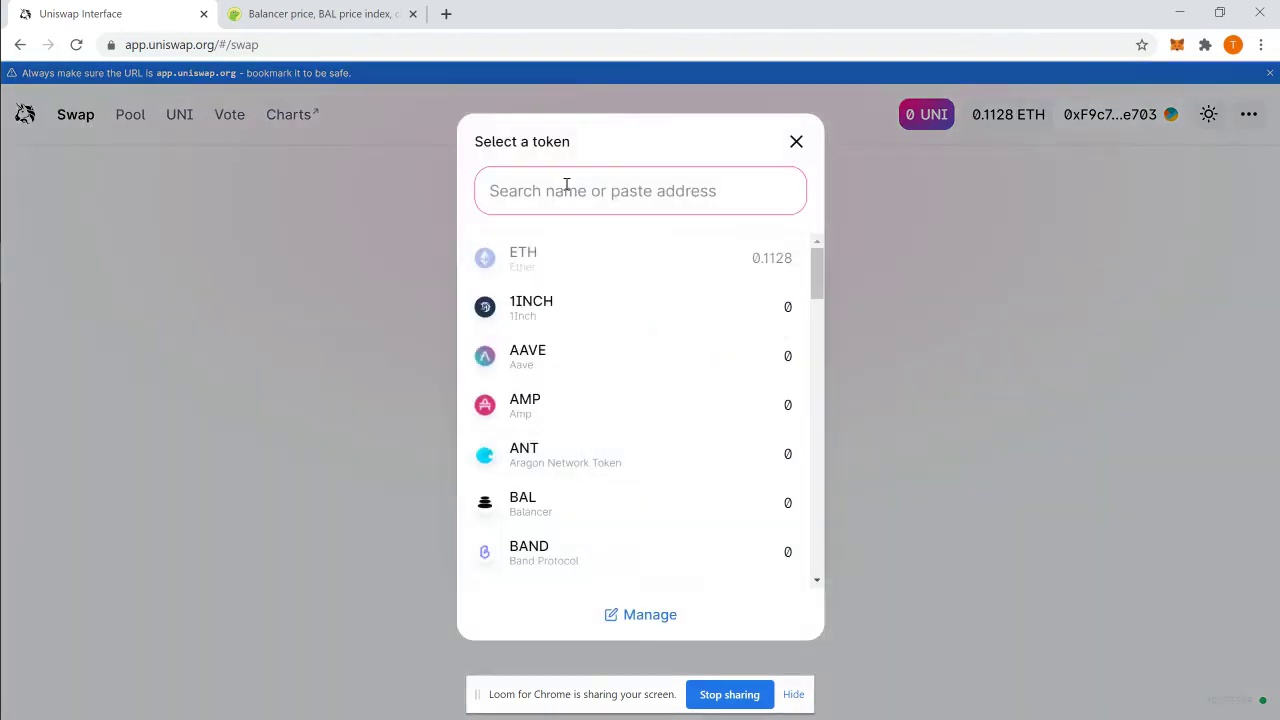
{"action": "type", "text": "u"}
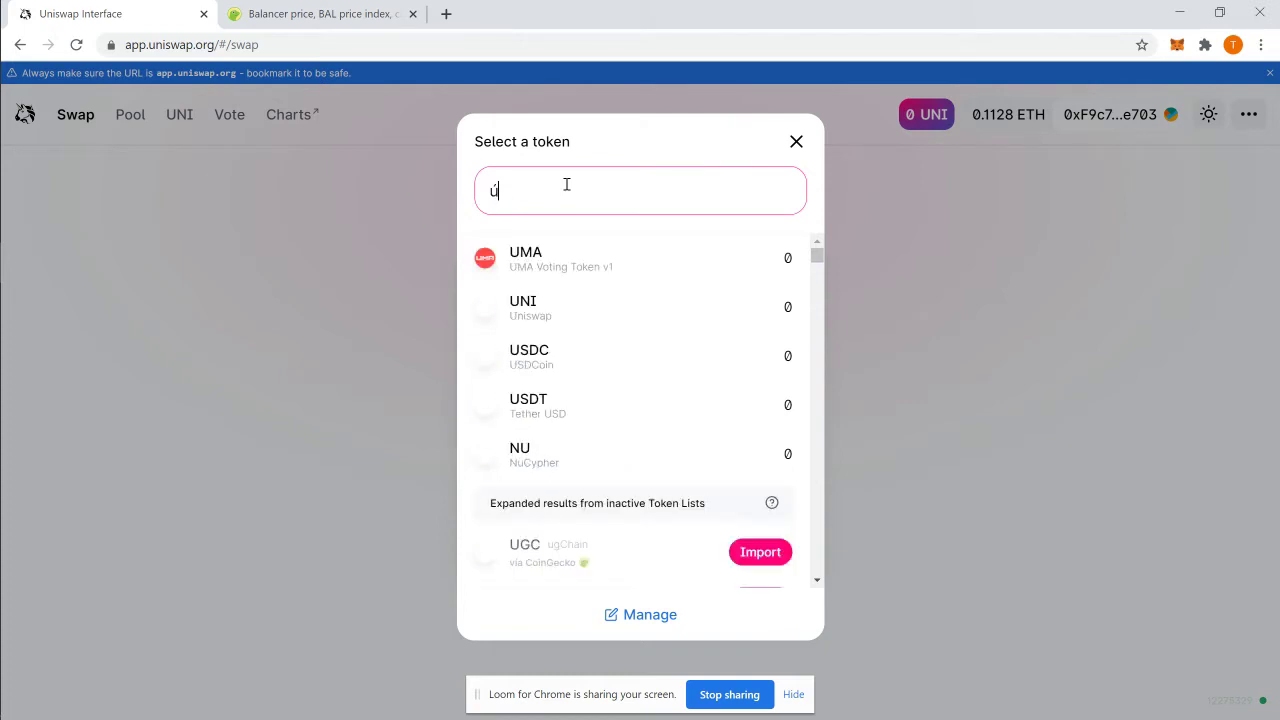
{"action": "type", "text": "sd"}
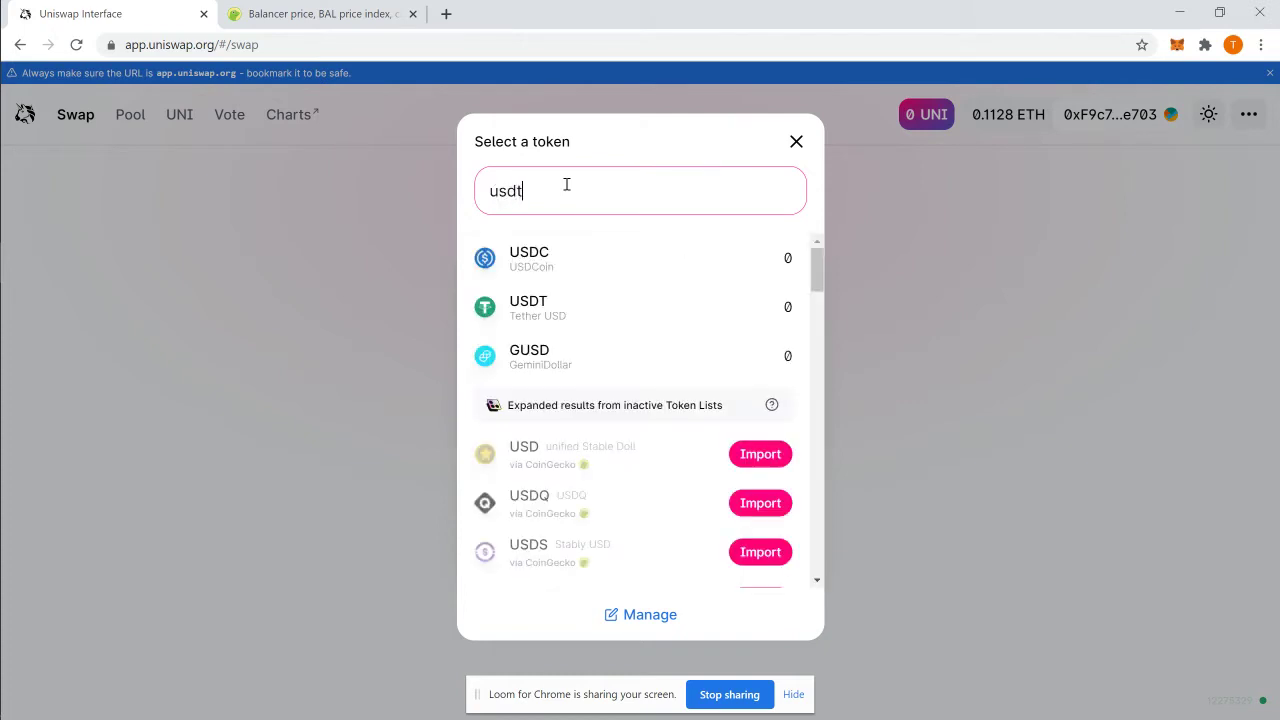
{"action": "type", "text": "t"}
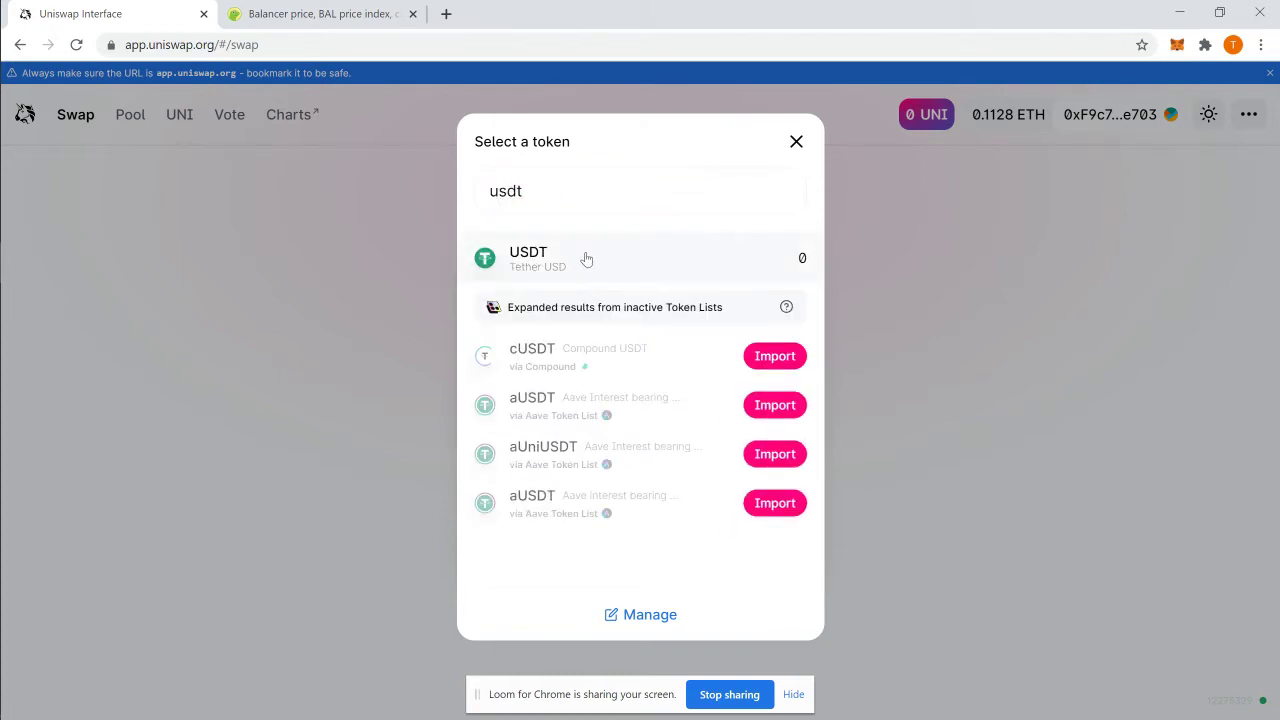
{"action": "left_click", "coordinate": [587, 259]}
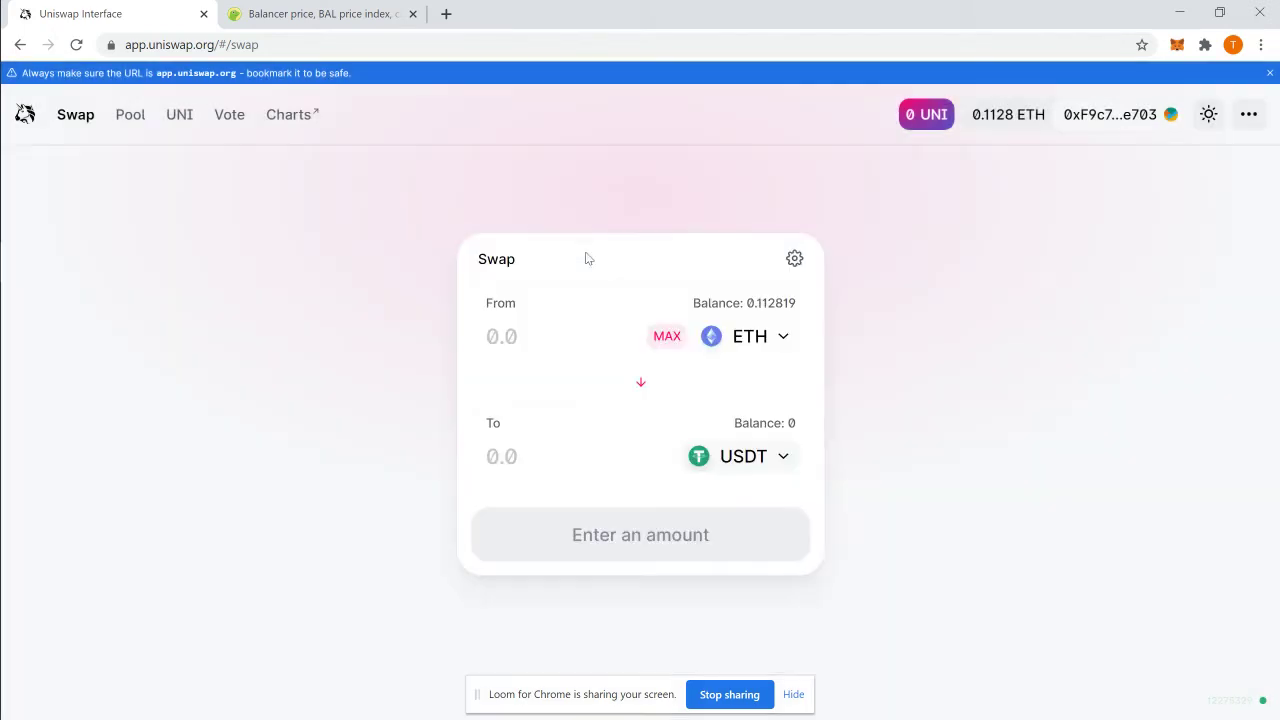
Set the From amount of the swap to 0.03 ETH
{"action": "left_click", "coordinate": [556, 325]}
{"action": "type", "text": "0.05"}
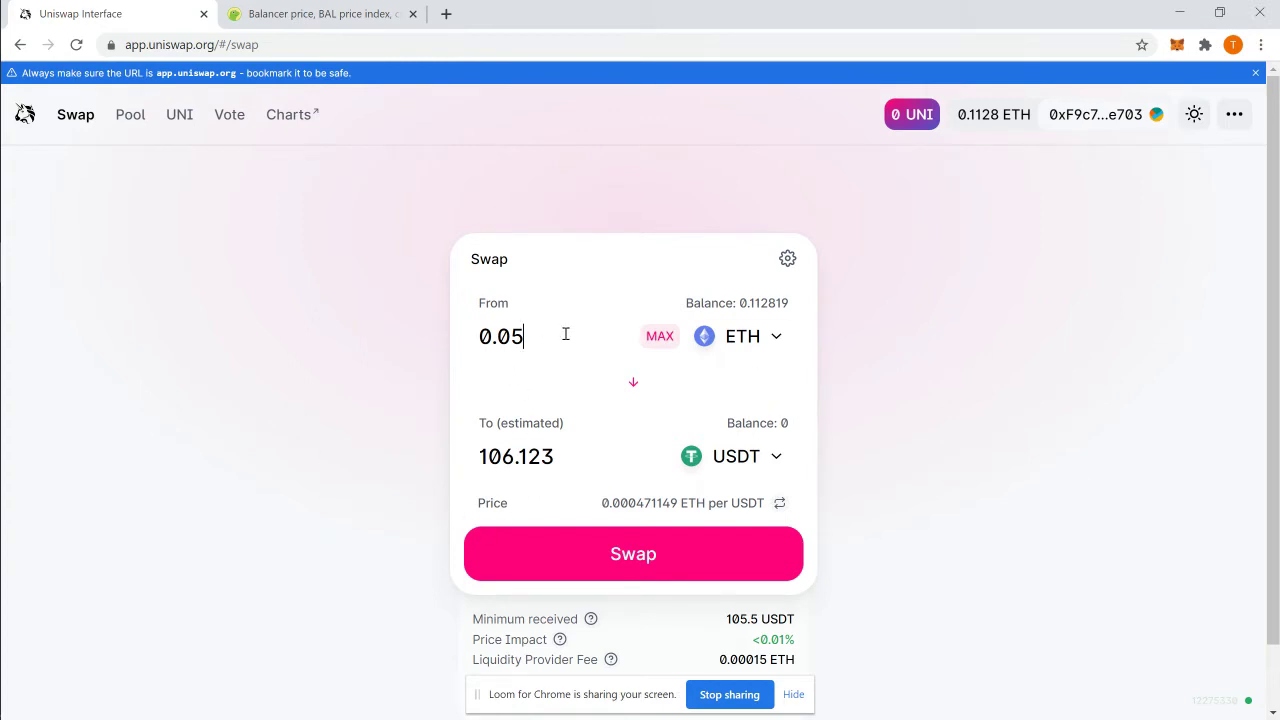
{"action": "key", "text": "BackSpace"}
{"action": "type", "text": "3"}
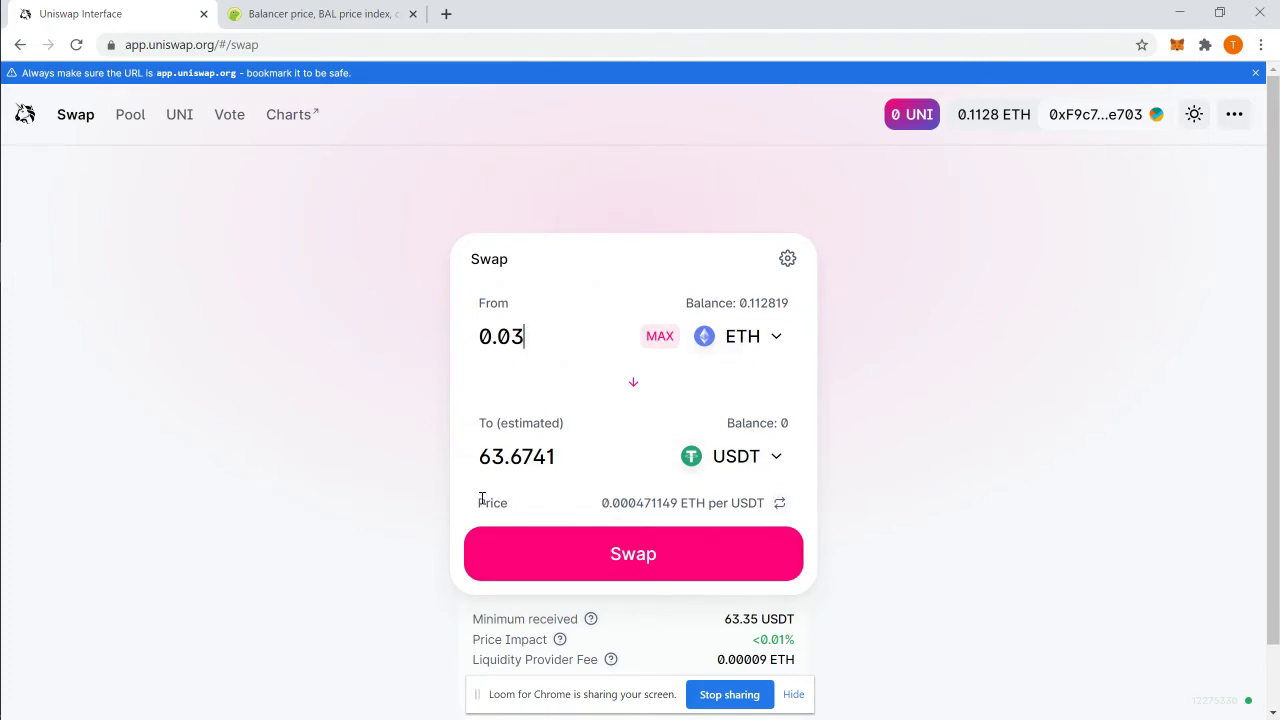
Submit the swap of 0.03 ETH to USDT and confirm it in the swap summary
{"action": "scroll", "coordinate": [618, 560], "scroll_direction": "down", "scroll_amount": 1}
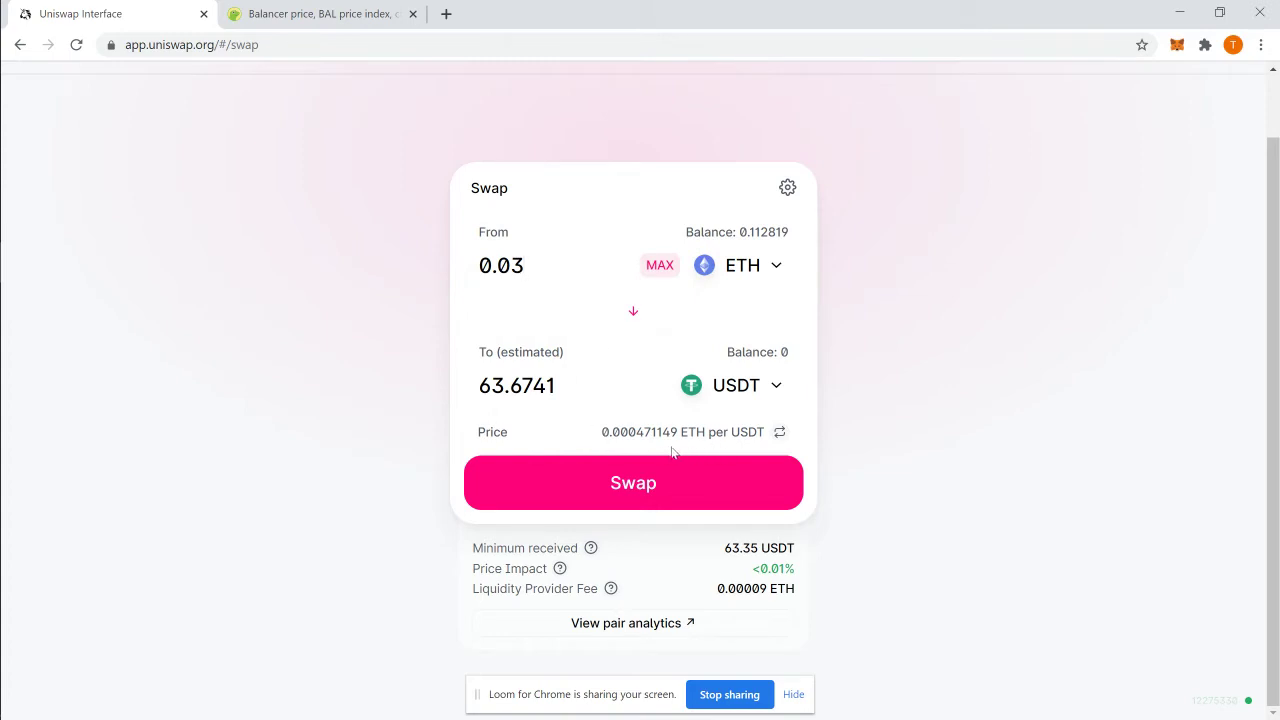
{"action": "left_click", "coordinate": [591, 488]}
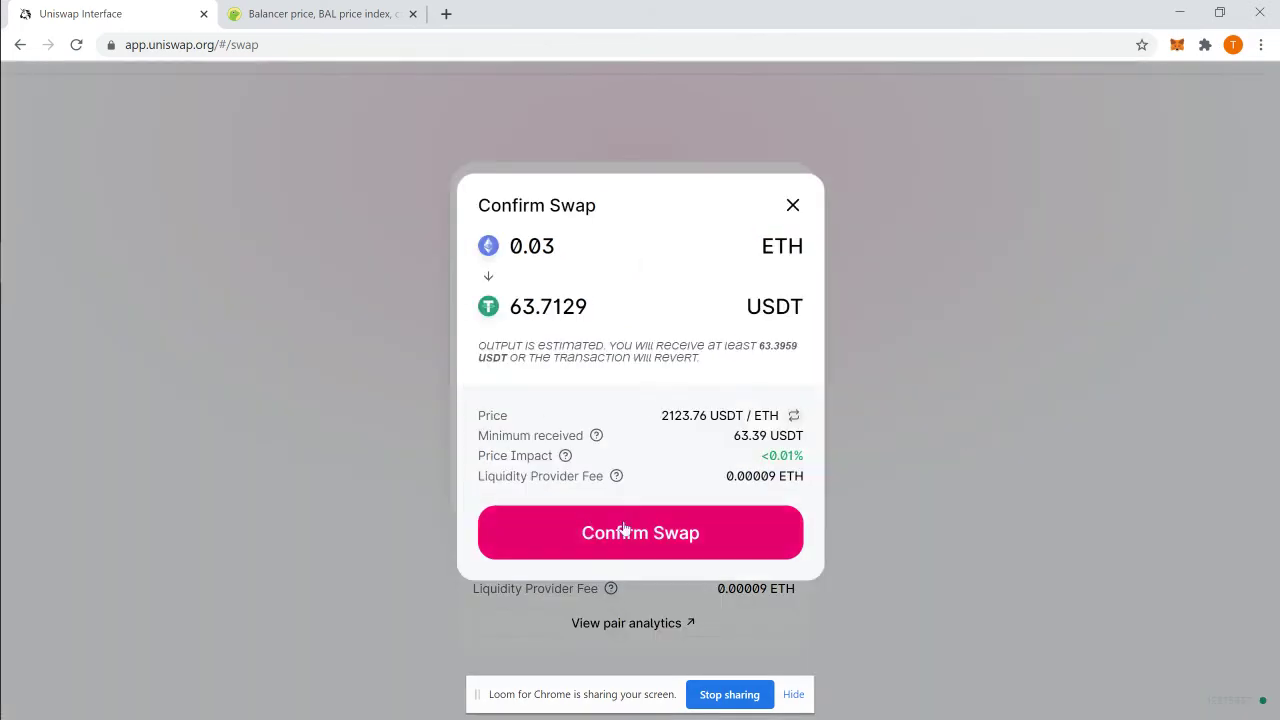
{"action": "left_click", "coordinate": [616, 538]}
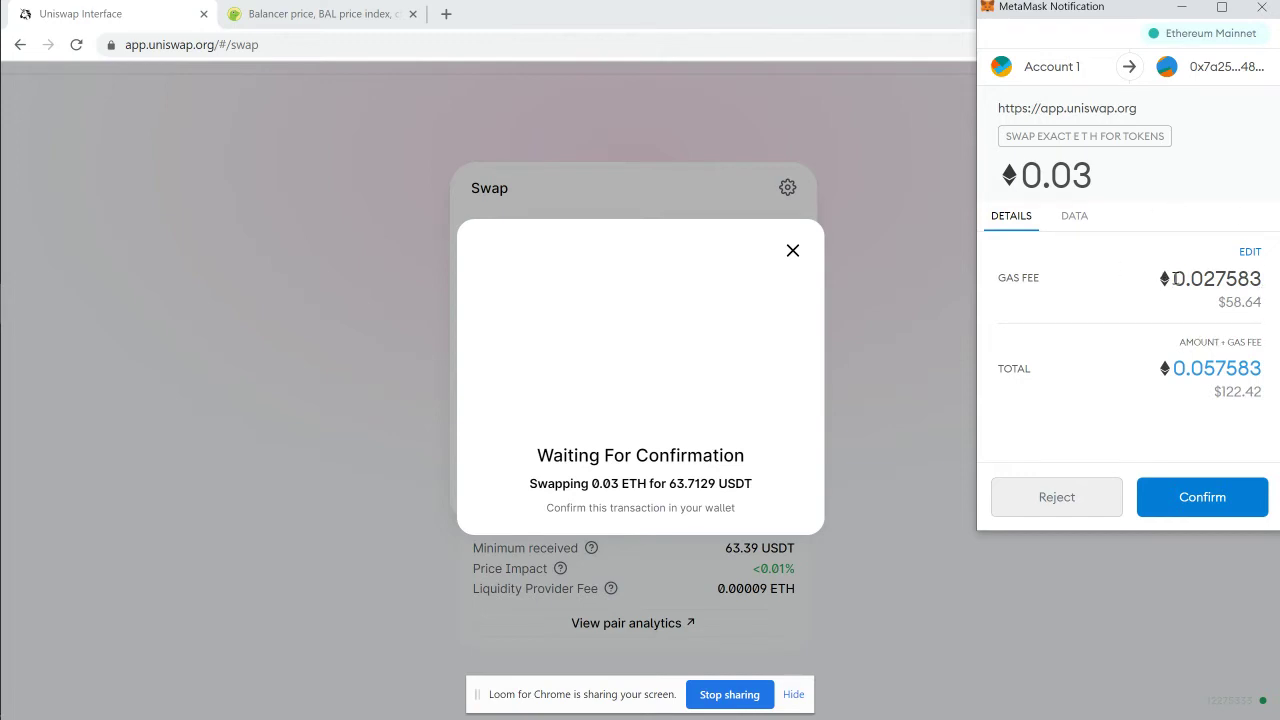
Set the transaction's gas fee to the Fast option in MetaMask and save it
{"action": "left_click", "coordinate": [1251, 253]}
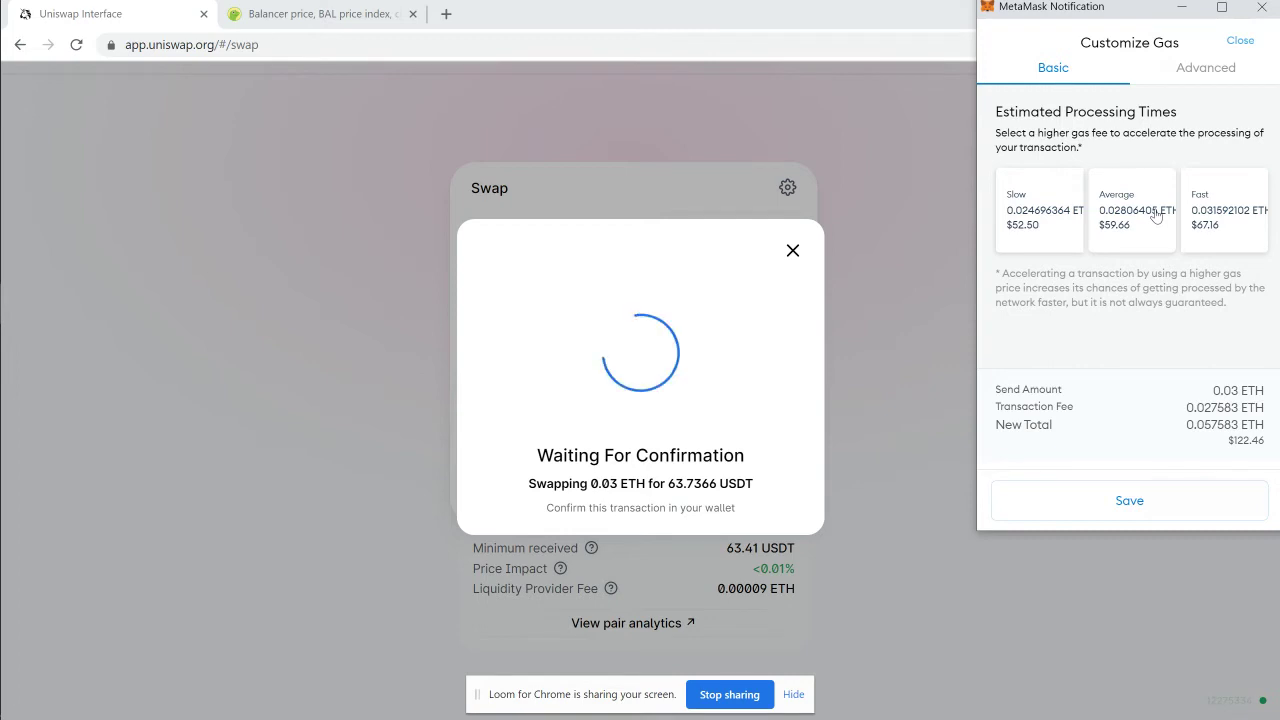
{"action": "left_click", "coordinate": [1237, 233]}
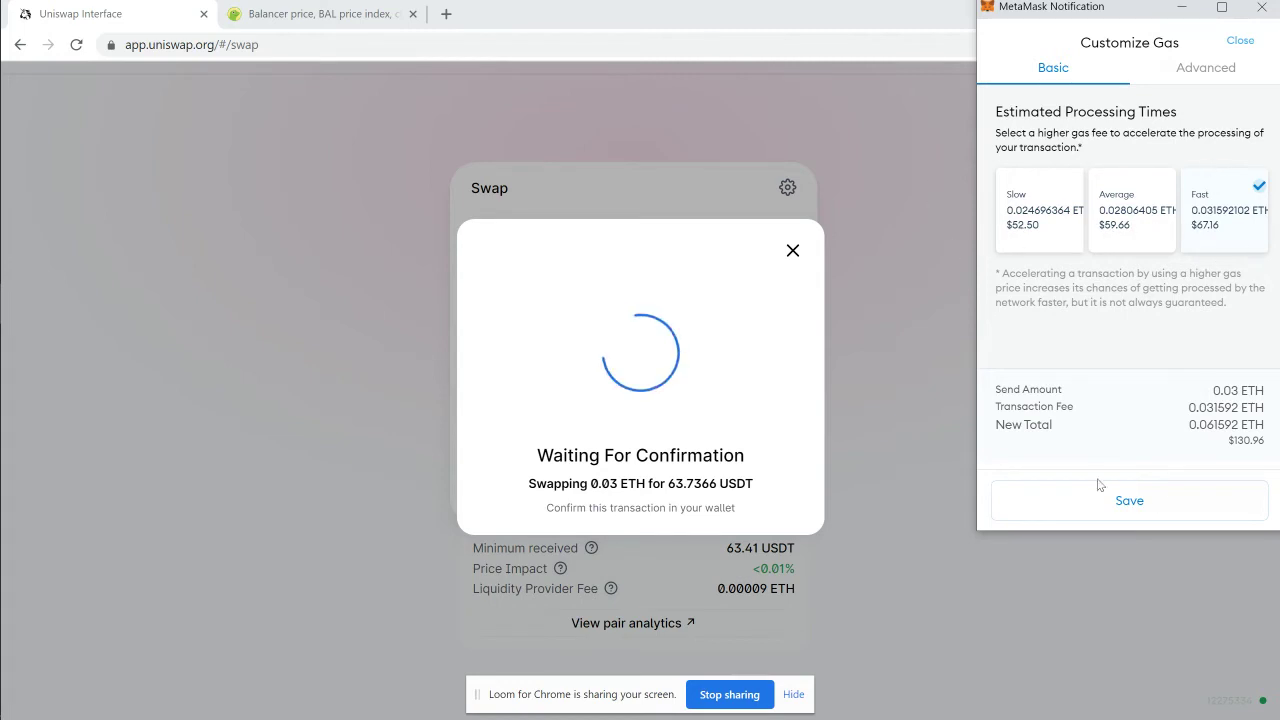
{"action": "left_click", "coordinate": [1151, 500]}
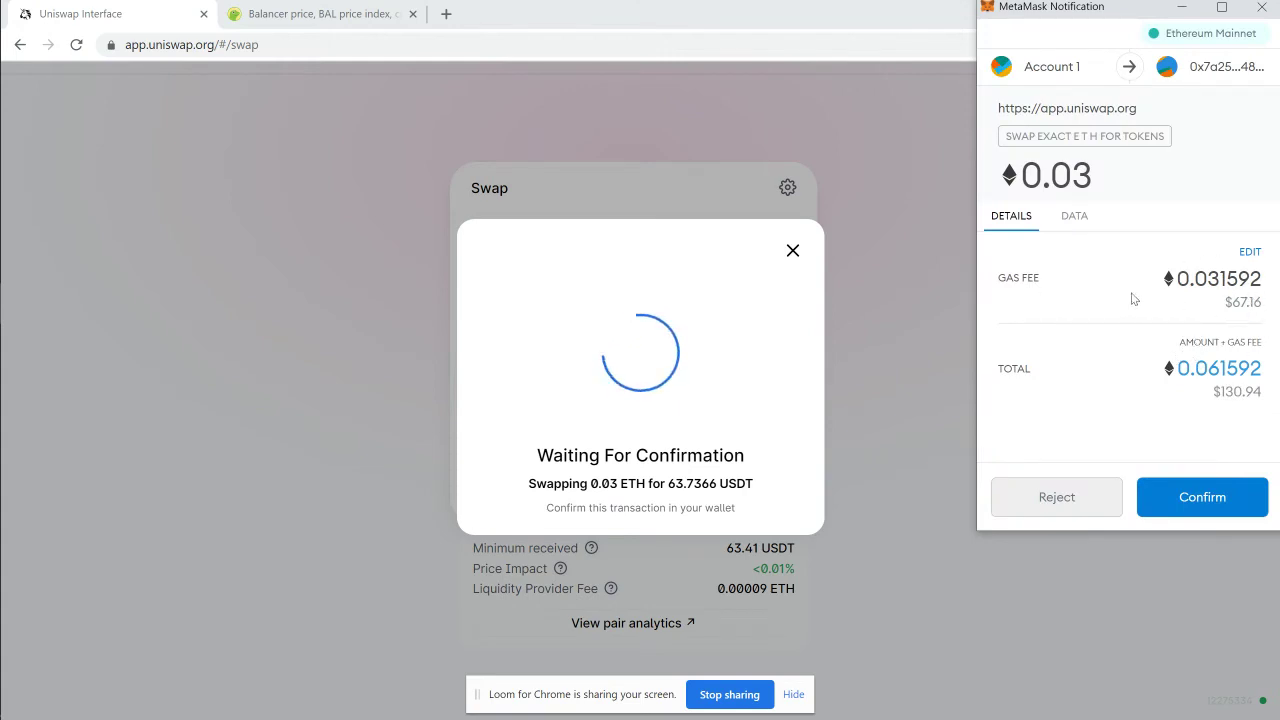
Confirm the 0.03 ETH swap transaction in MetaMask and check its entry in the wallet's activity list
{"action": "left_click", "coordinate": [1217, 505]}
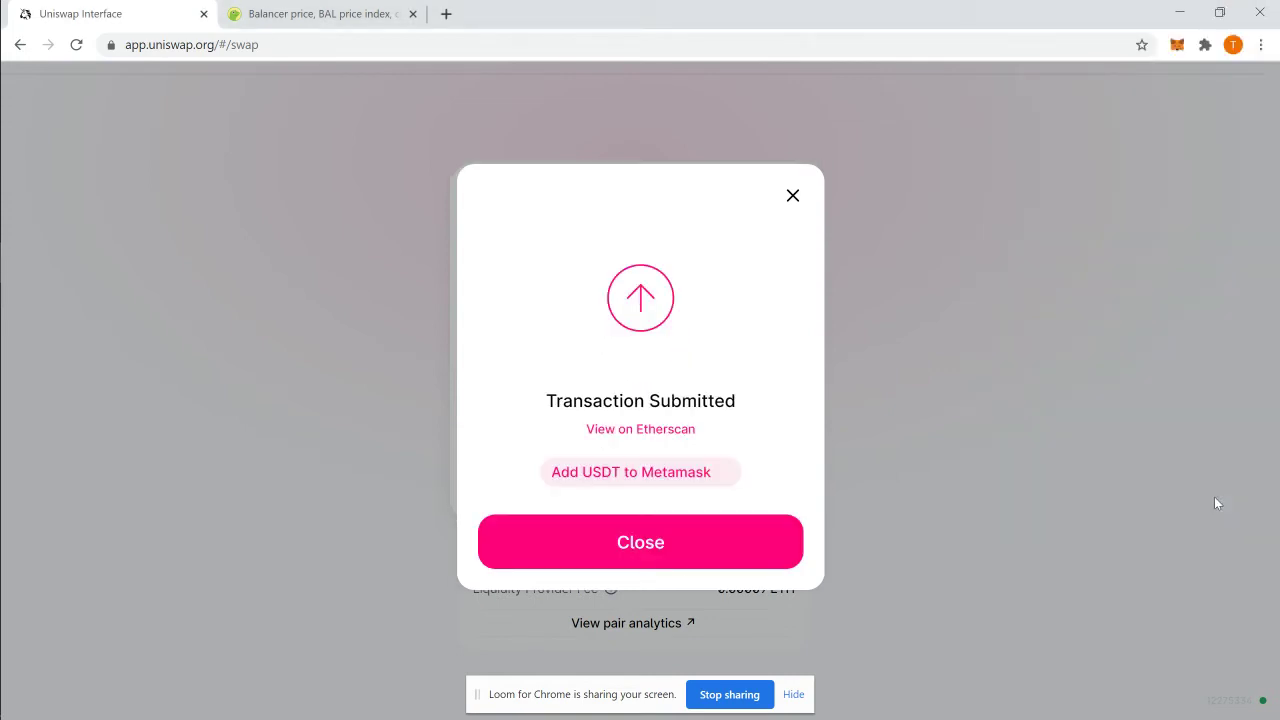
{"action": "left_click", "coordinate": [1177, 47]}
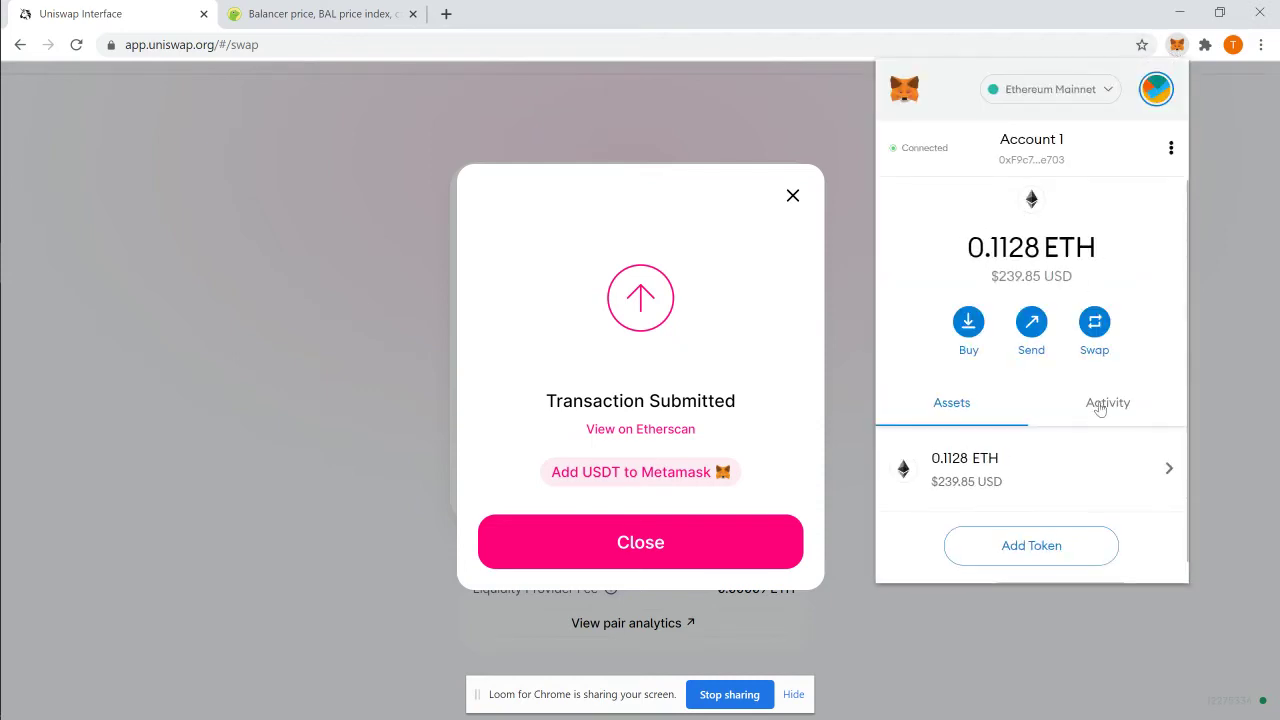
{"action": "left_click", "coordinate": [1100, 404]}
{"action": "scroll", "coordinate": [950, 470], "scroll_direction": "down", "scroll_amount": 2}
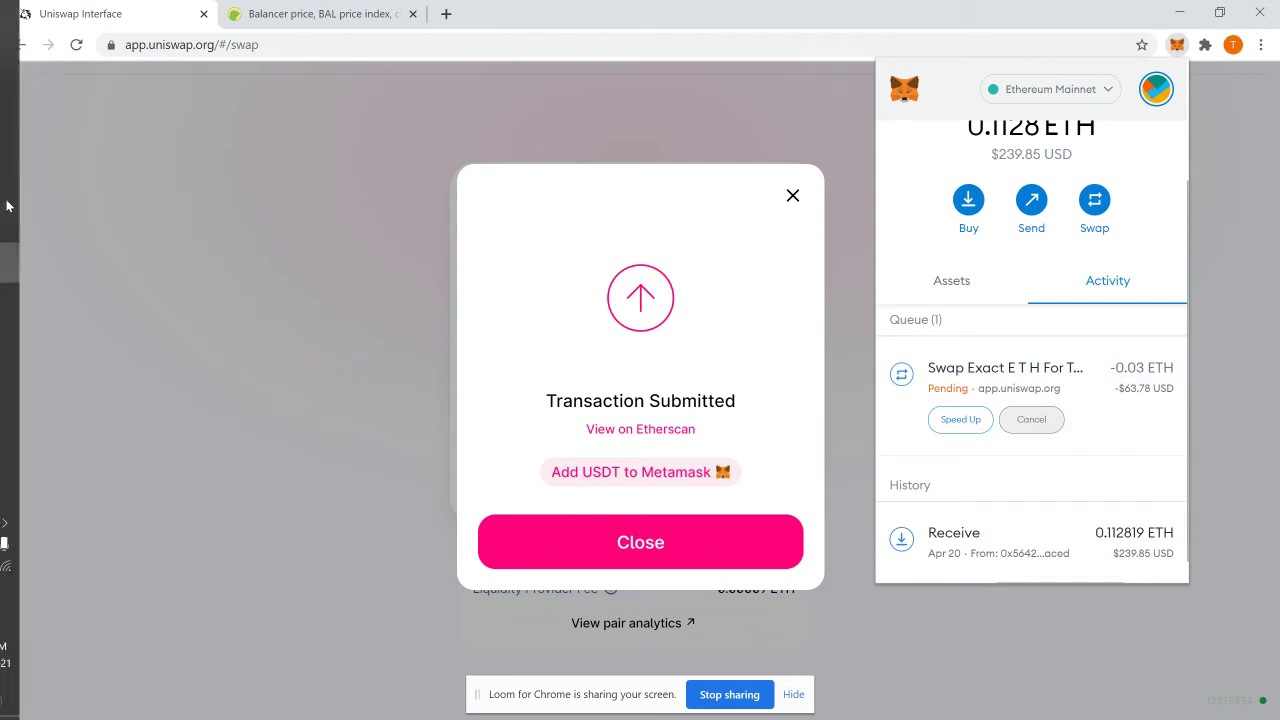
{"action": "mouse_move", "coordinate": [31, 222]}
{"action": "left_click", "coordinate": [157, 218]}
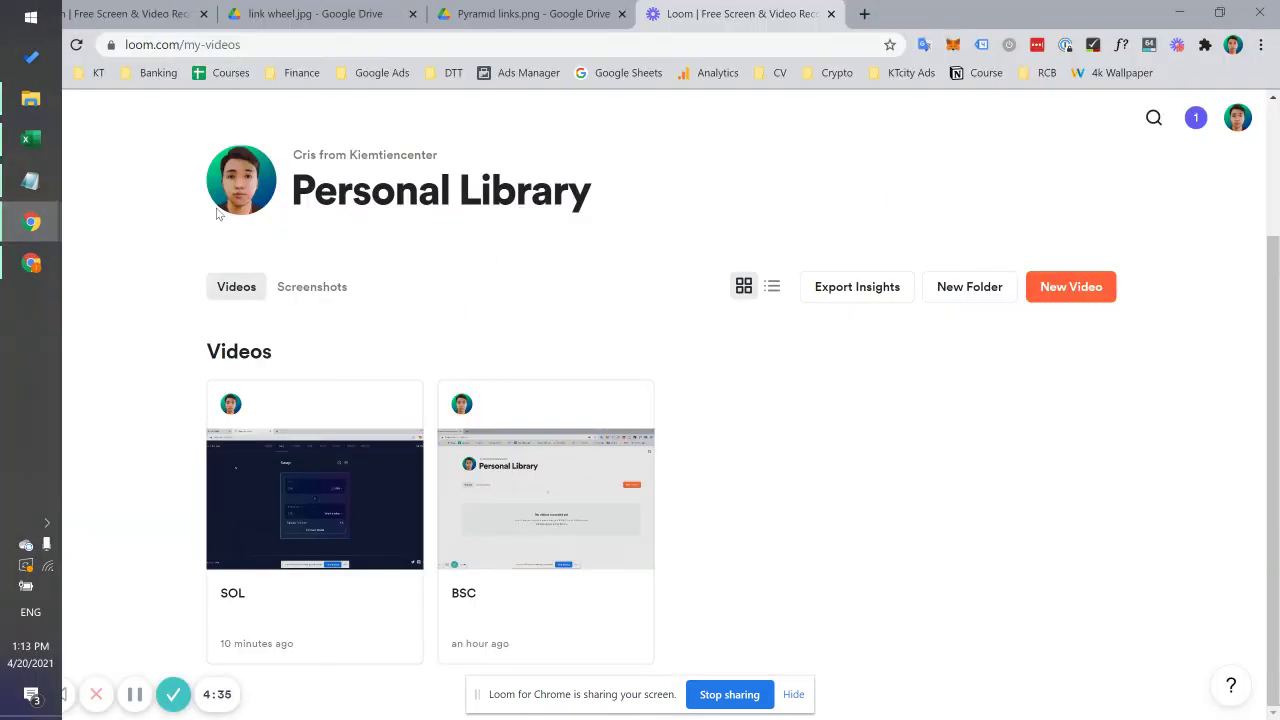
{"action": "left_click", "coordinate": [29, 272]}
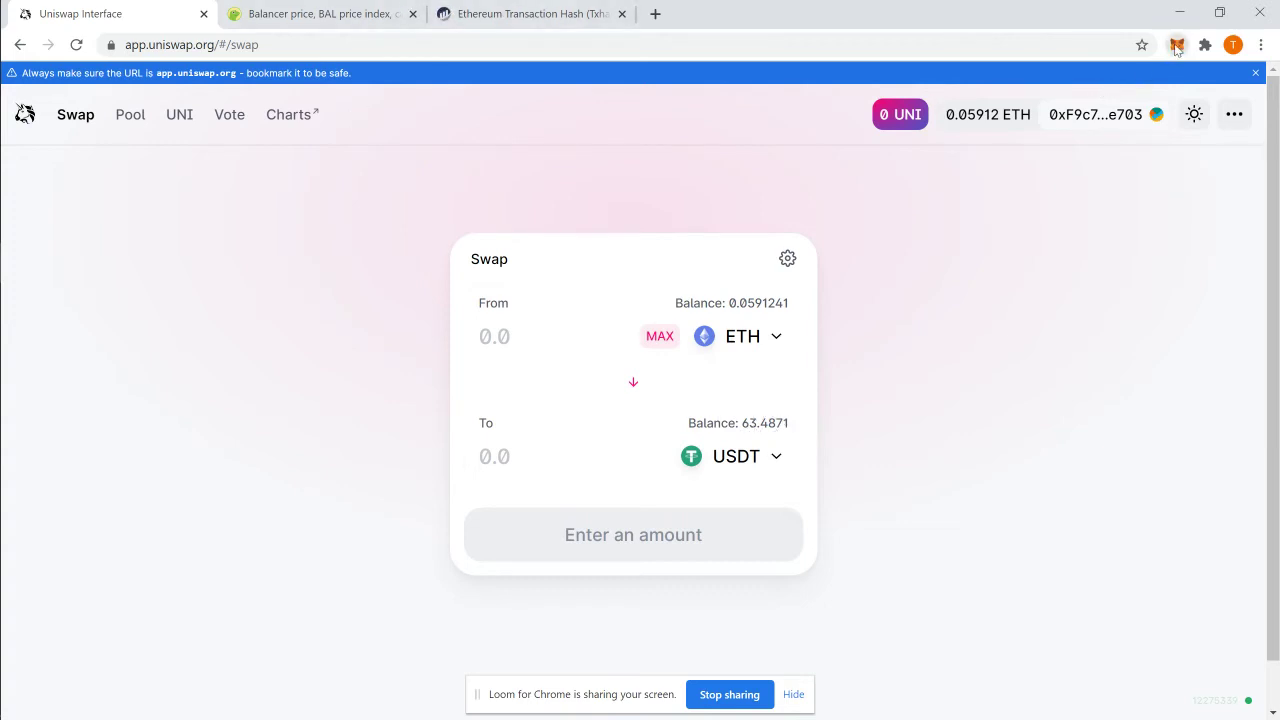
Open the ETH swap's transaction details from MetaMask's activity list and examine the transaction on Etherscan
{"action": "left_click", "coordinate": [1177, 47]}
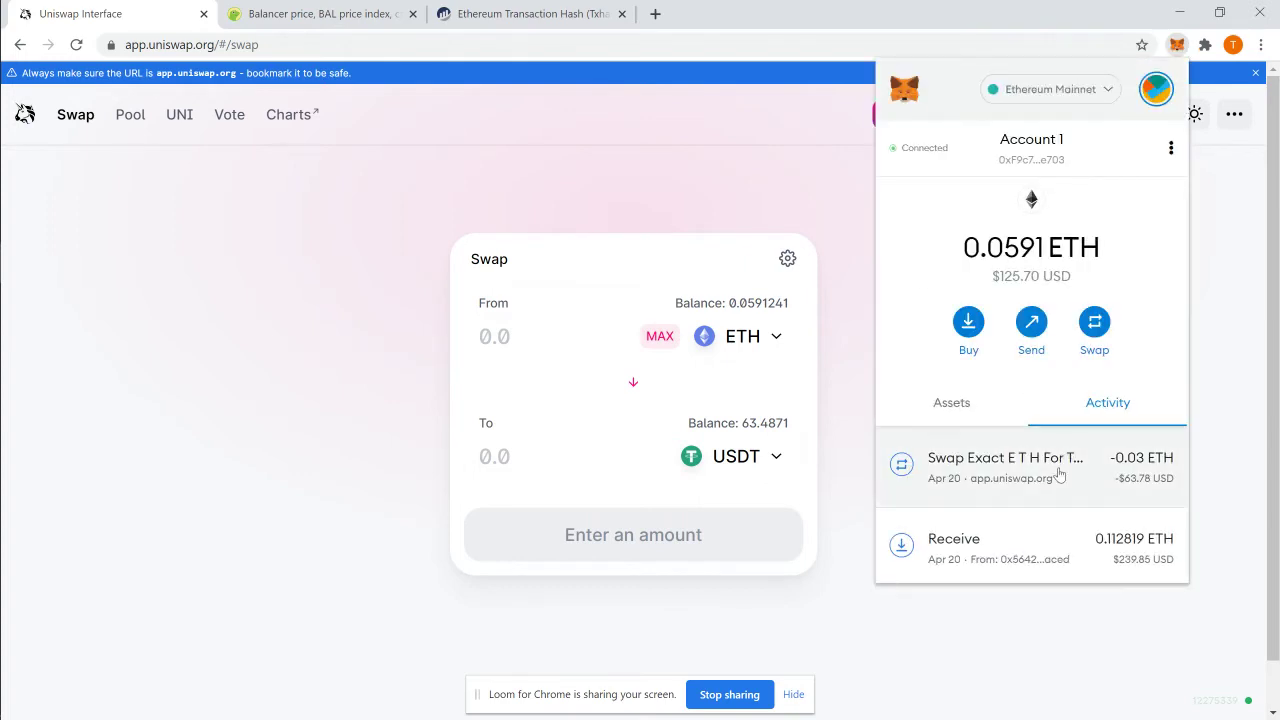
{"action": "left_click", "coordinate": [1061, 474]}
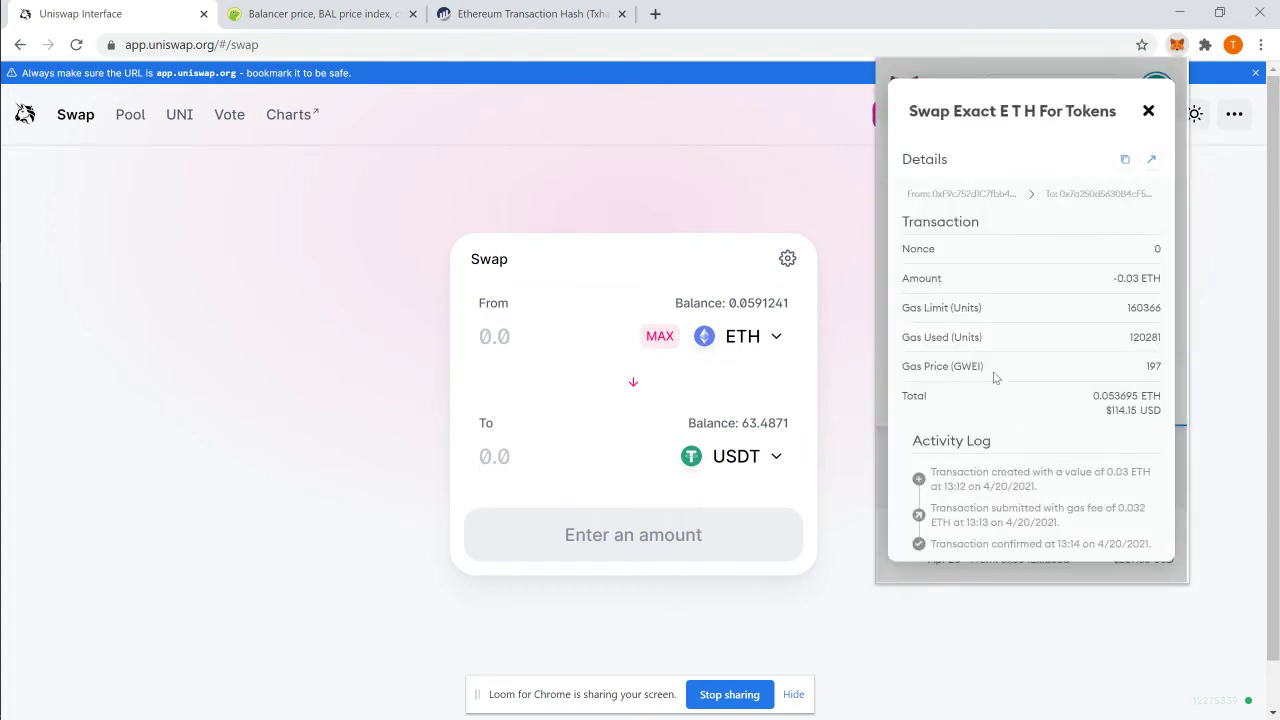
{"action": "left_click", "coordinate": [1156, 162]}
{"action": "scroll", "coordinate": [770, 247], "scroll_direction": "down", "scroll_amount": 2}
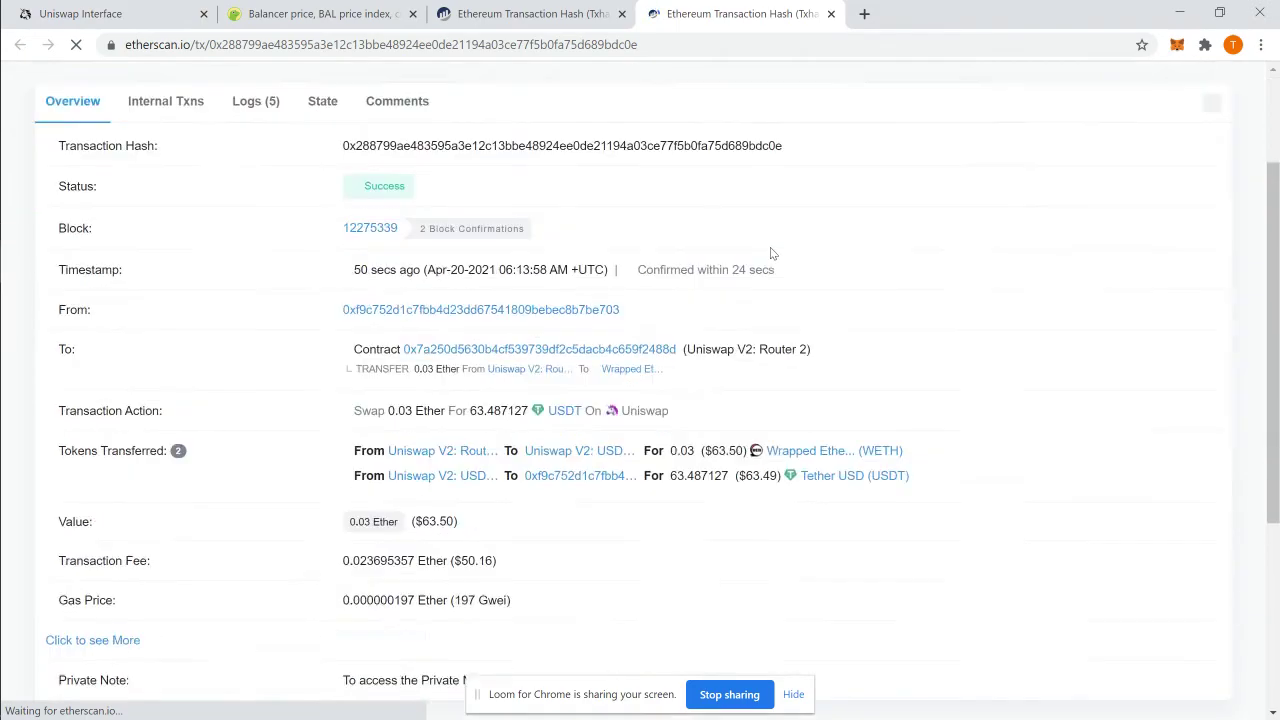
{"action": "scroll", "coordinate": [729, 296], "scroll_direction": "down", "scroll_amount": 2}
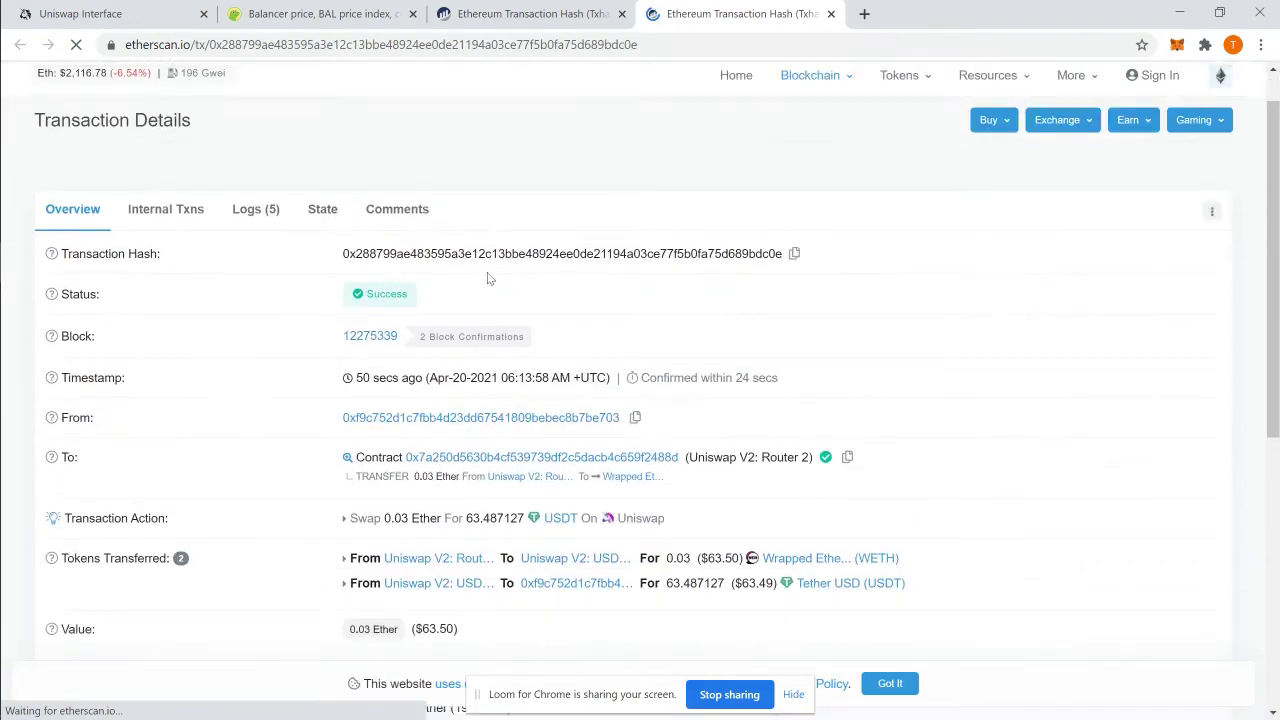
{"action": "scroll", "coordinate": [507, 276], "scroll_direction": "down", "scroll_amount": 2}
{"action": "scroll", "coordinate": [586, 209], "scroll_direction": "up", "scroll_amount": 1}
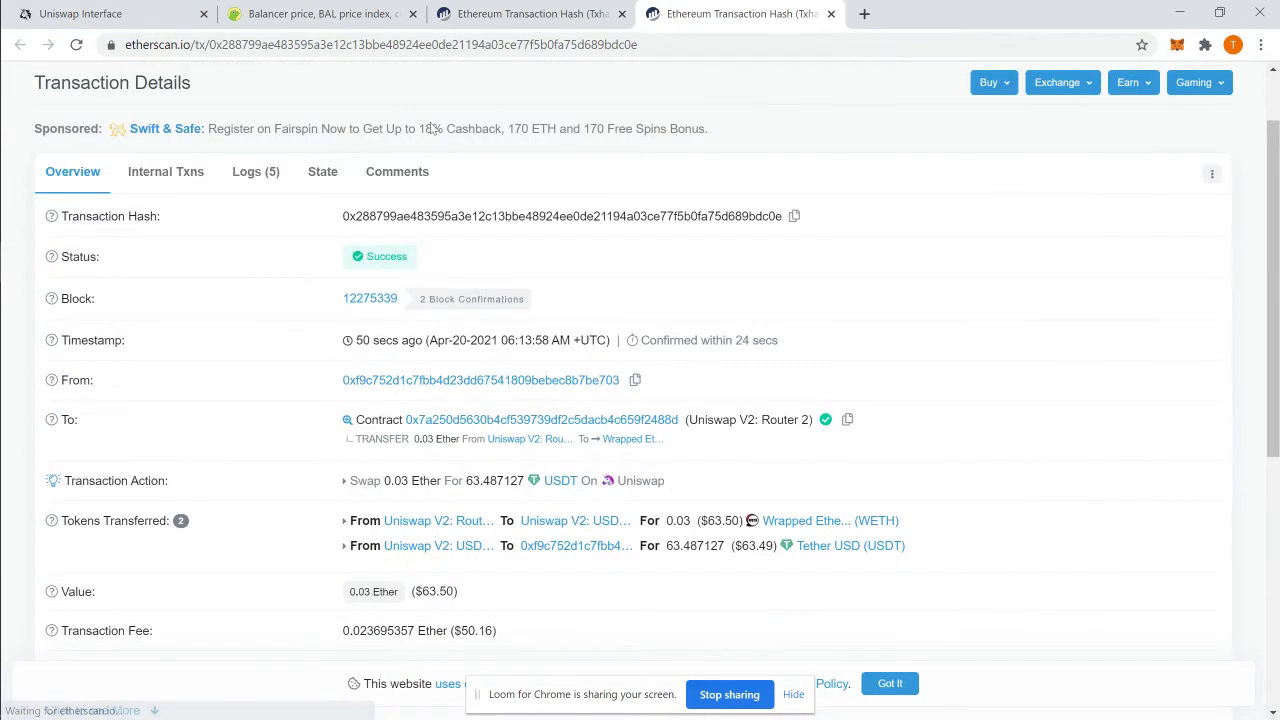
{"action": "scroll", "coordinate": [366, 381], "scroll_direction": "down", "scroll_amount": 1}
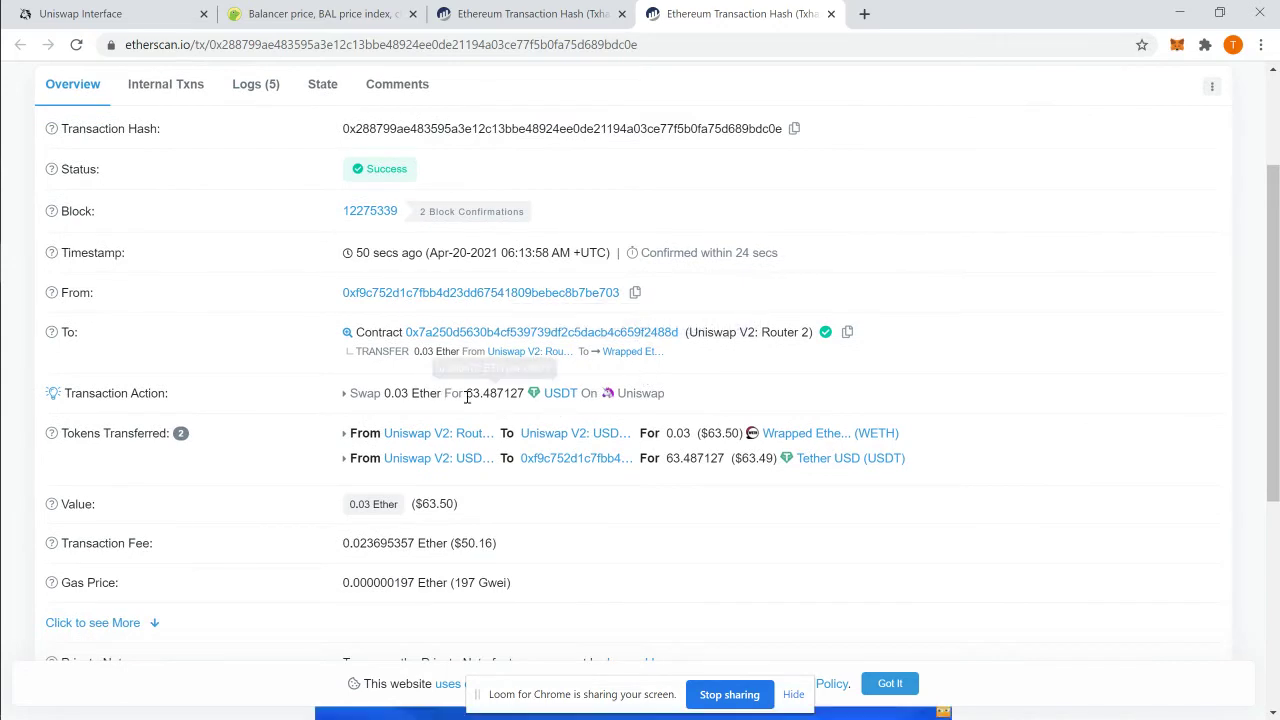
Return to Uniswap, reverse the swap direction to USDT to ETH, and use the maximum USDT balance as the From amount
{"action": "left_click", "coordinate": [140, 14]}
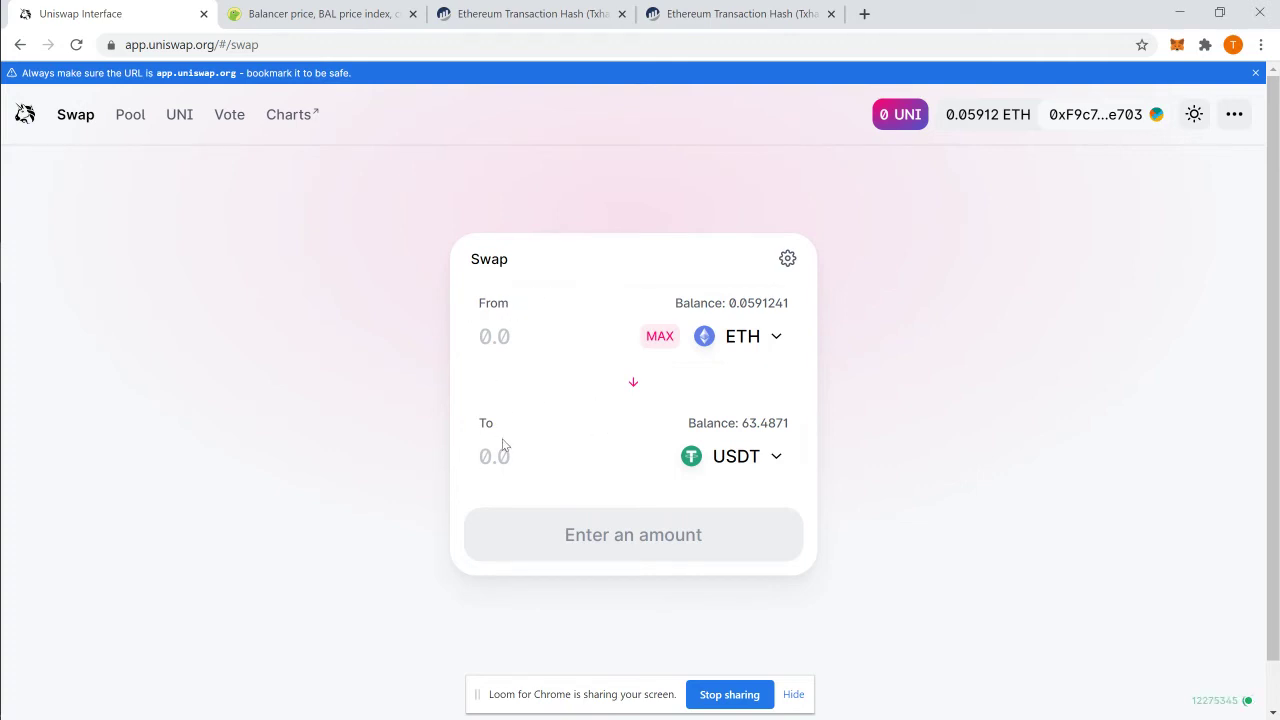
{"action": "left_click", "coordinate": [633, 384]}
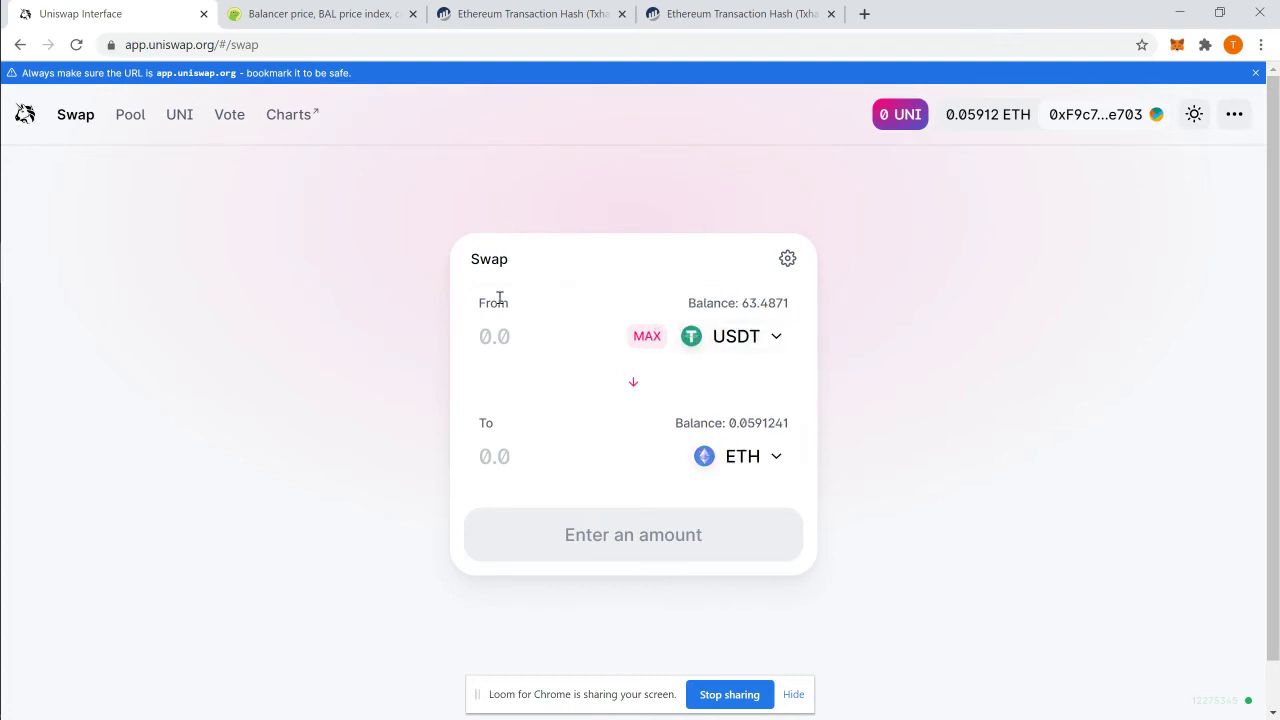
{"action": "left_click", "coordinate": [636, 387]}
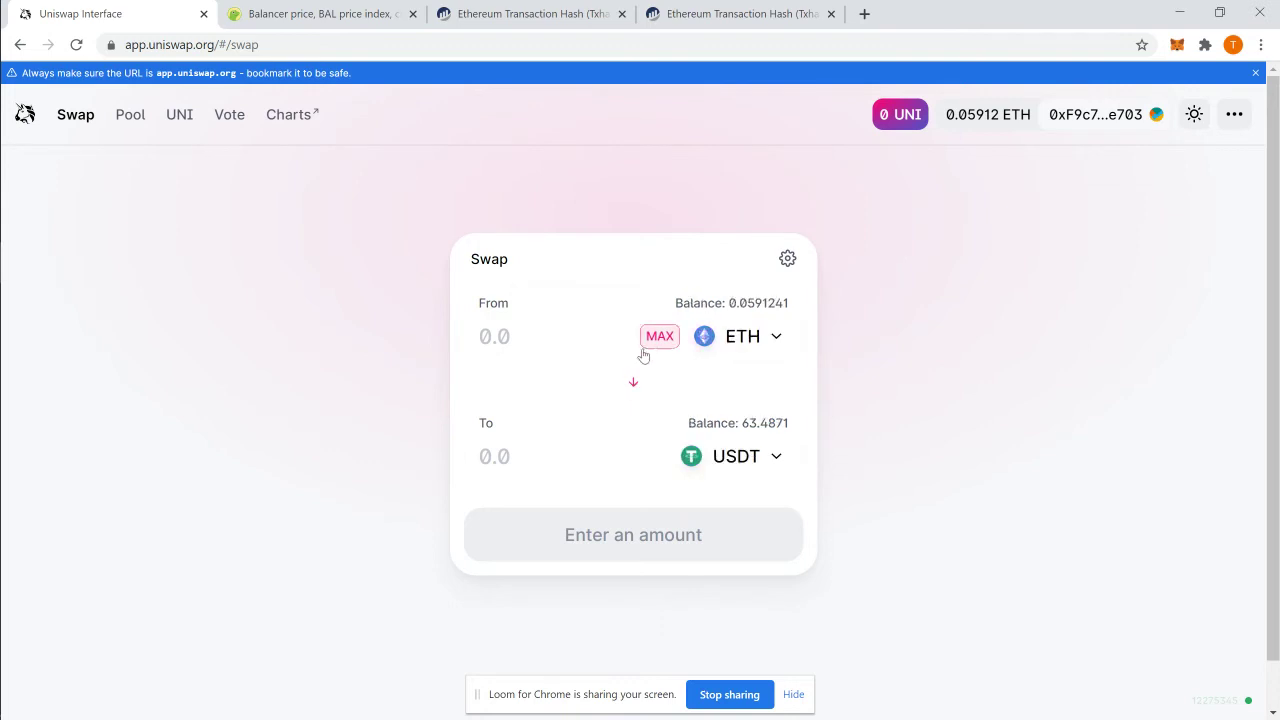
{"action": "left_click", "coordinate": [634, 386]}
{"action": "left_click", "coordinate": [634, 386]}
{"action": "left_click", "coordinate": [634, 386]}
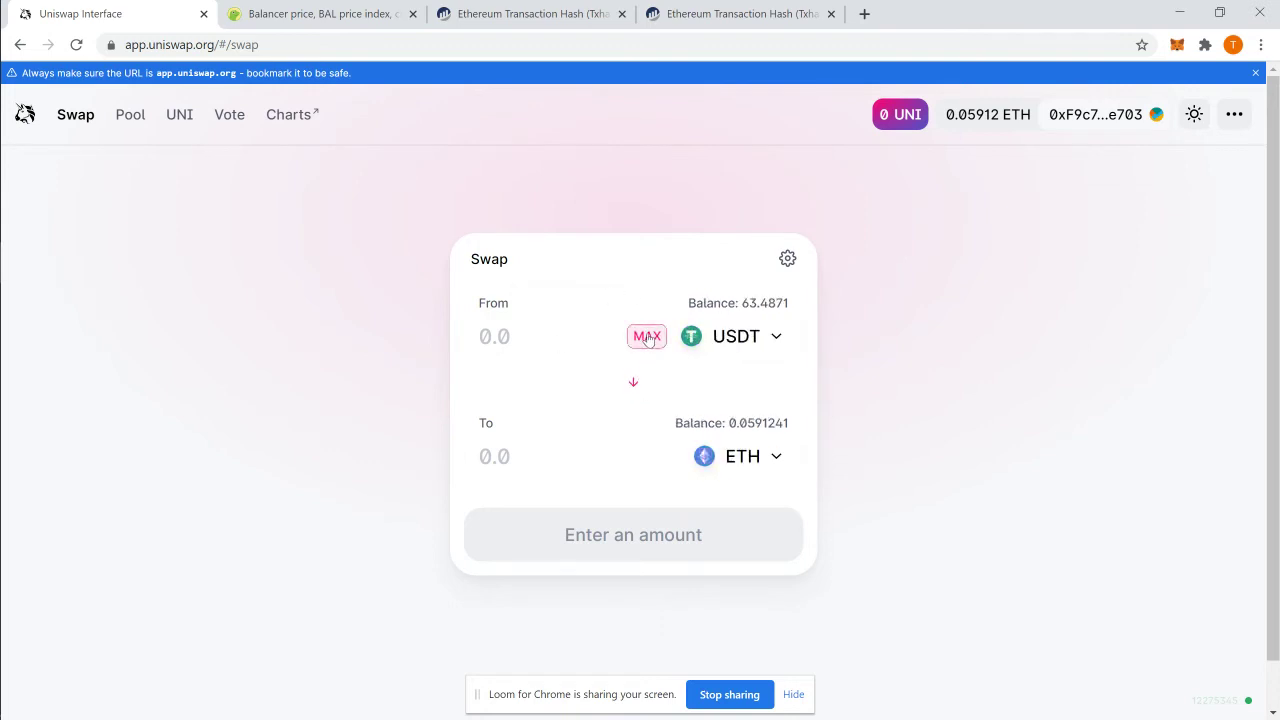
{"action": "left_click", "coordinate": [647, 337]}
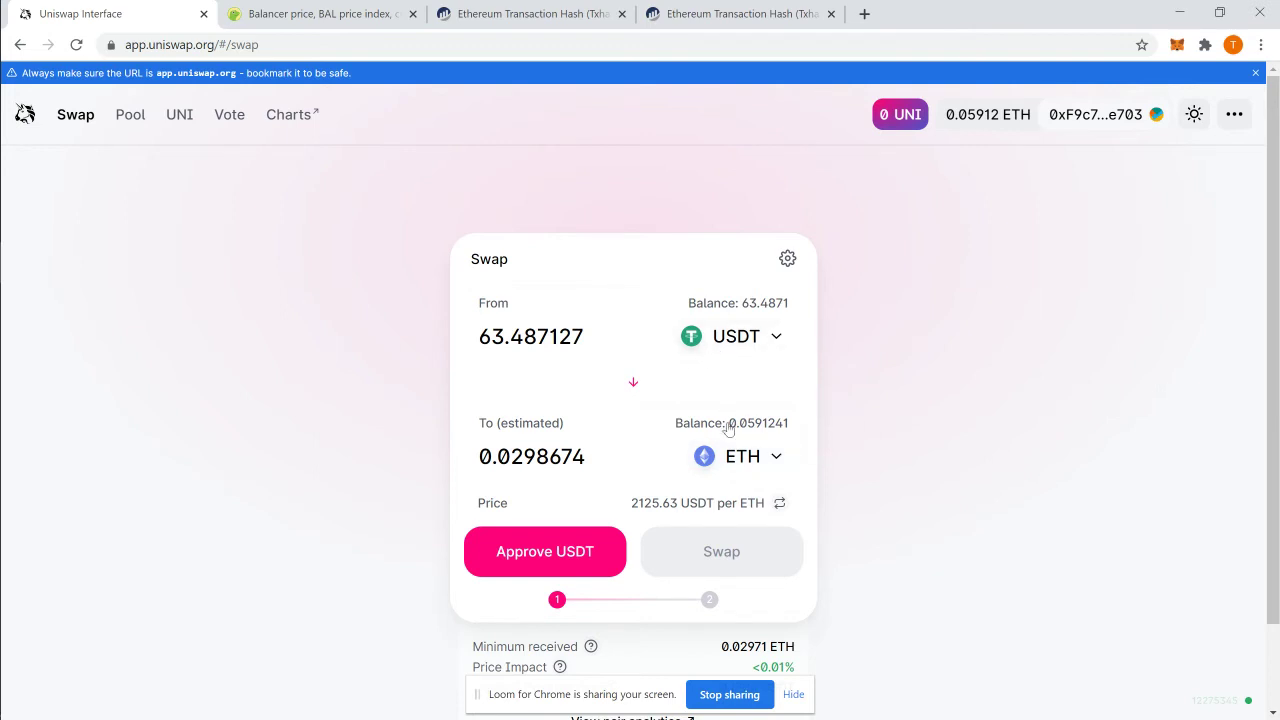
Approve USDT spending for Uniswap, choosing the Fast gas fee and confirming the permission in MetaMask
{"action": "scroll", "coordinate": [810, 405], "scroll_direction": "down", "scroll_amount": 1}
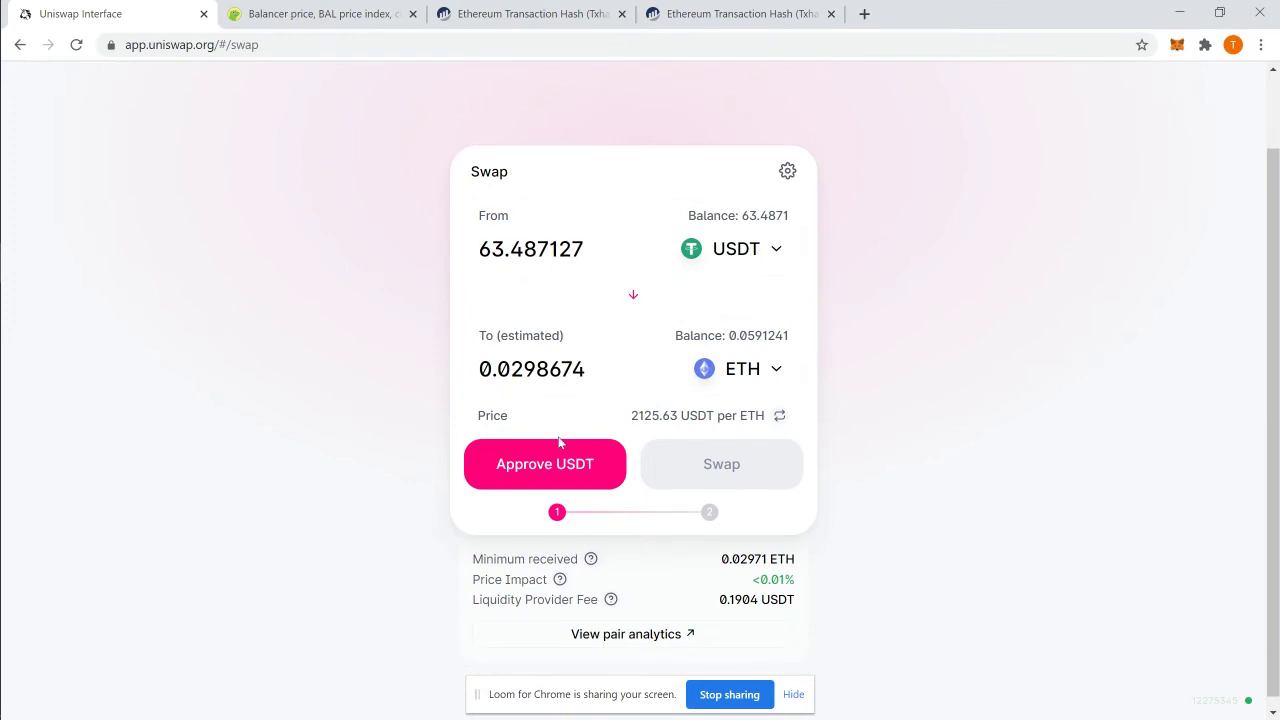
{"action": "scroll", "coordinate": [560, 443], "scroll_direction": "up", "scroll_amount": 1}
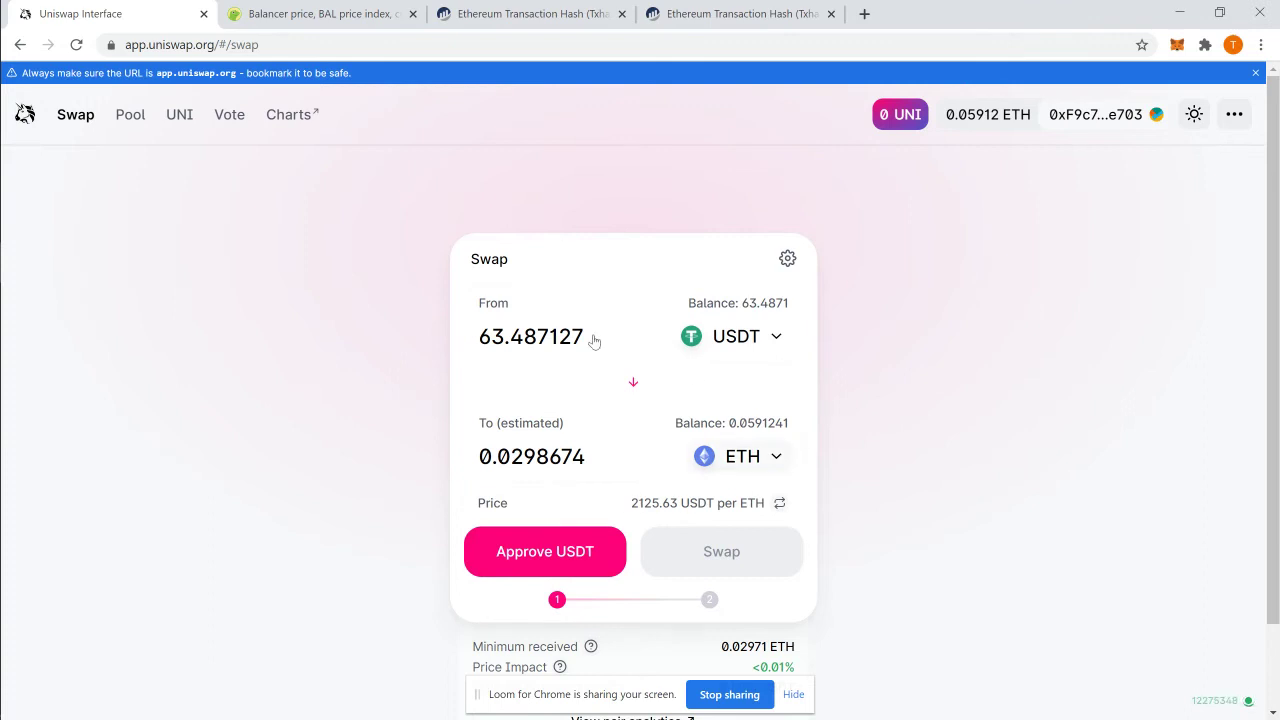
{"action": "left_click", "coordinate": [556, 562]}
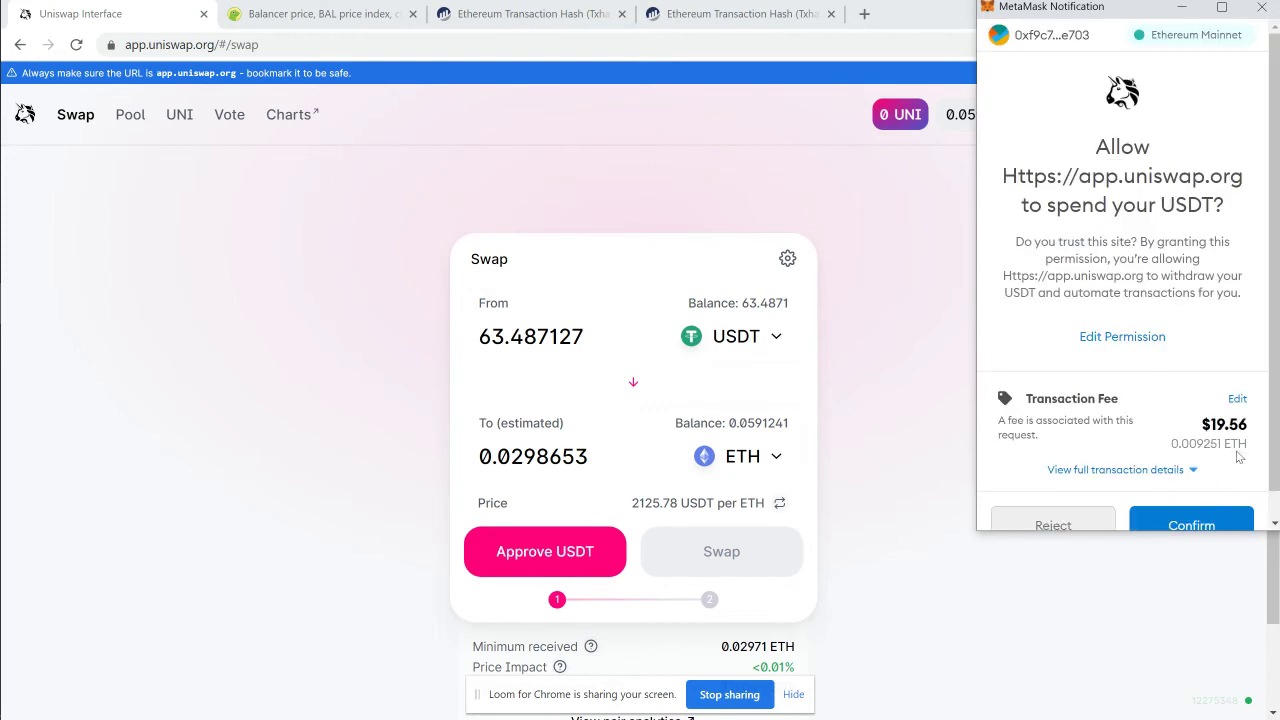
{"action": "left_click", "coordinate": [1237, 399]}
{"action": "left_click", "coordinate": [1237, 232]}
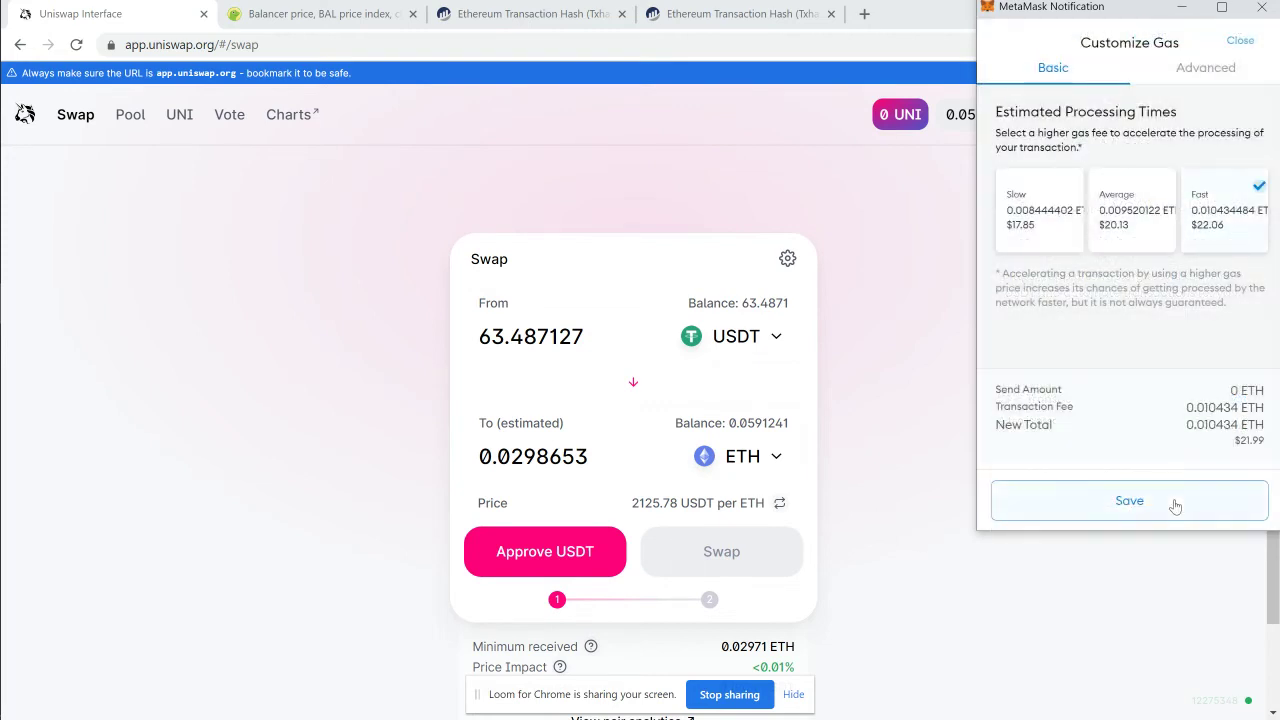
{"action": "left_click", "coordinate": [1184, 497]}
{"action": "scroll", "coordinate": [1200, 495], "scroll_direction": "down", "scroll_amount": 1}
{"action": "left_click", "coordinate": [1217, 501]}
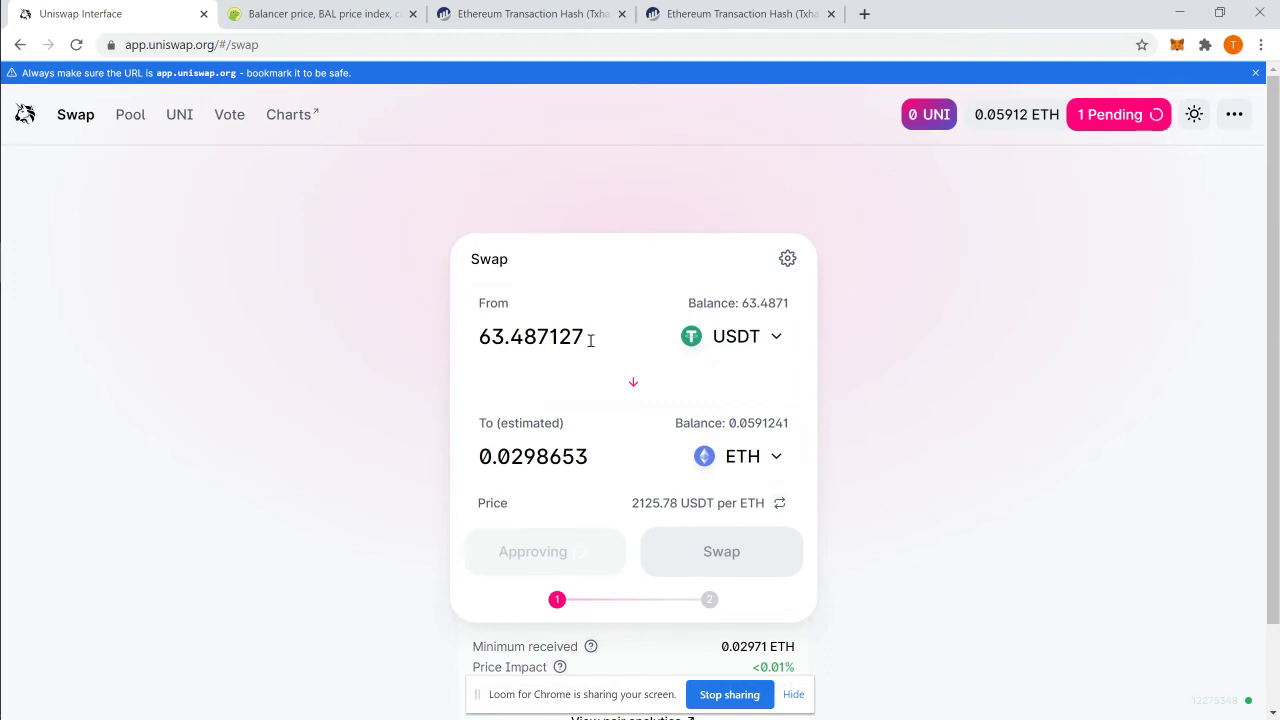
Check the ETH and USDT balances among the wallet's assets in MetaMask
{"action": "left_click", "coordinate": [1177, 44]}
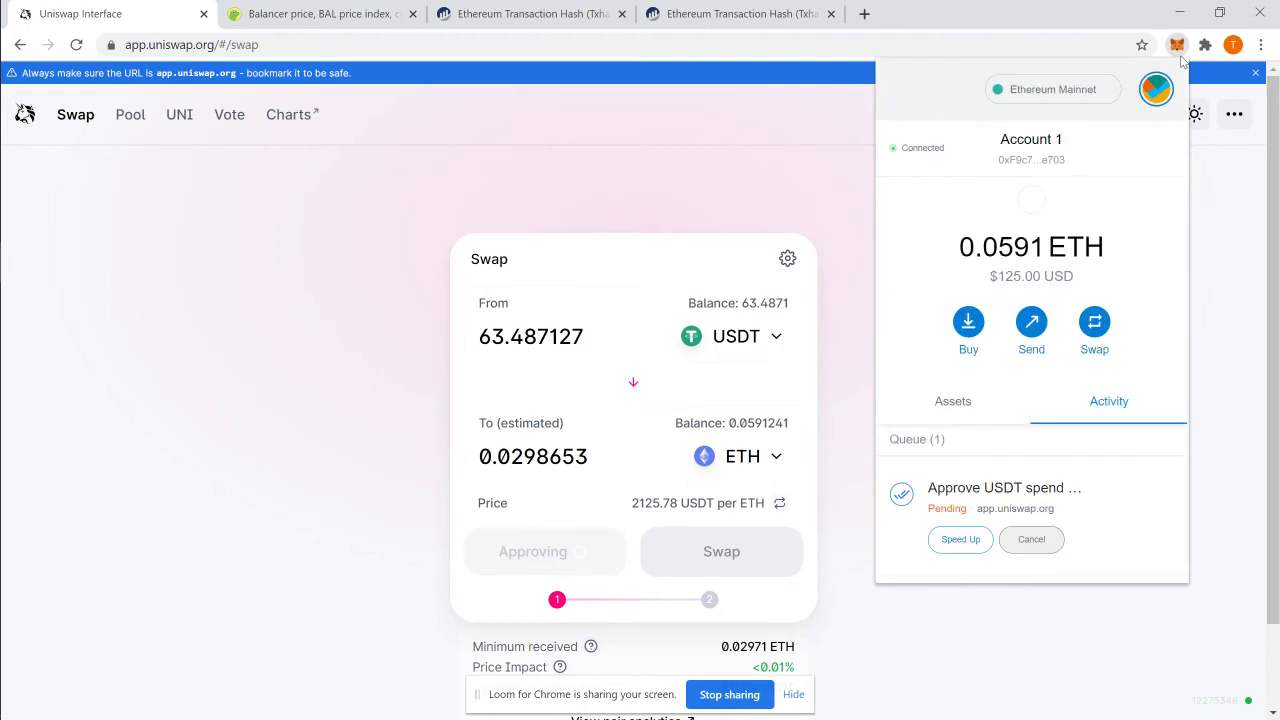
{"action": "left_click", "coordinate": [968, 399]}
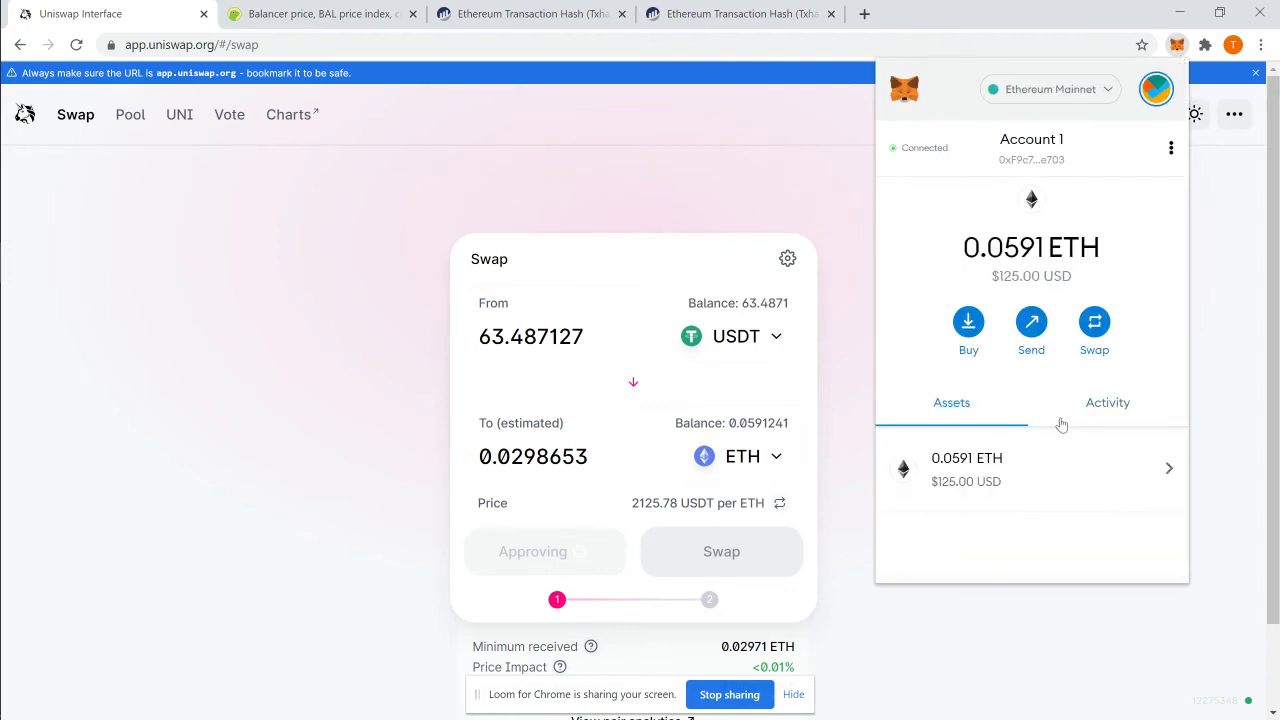
{"action": "scroll", "coordinate": [1080, 430], "scroll_direction": "down", "scroll_amount": 1}
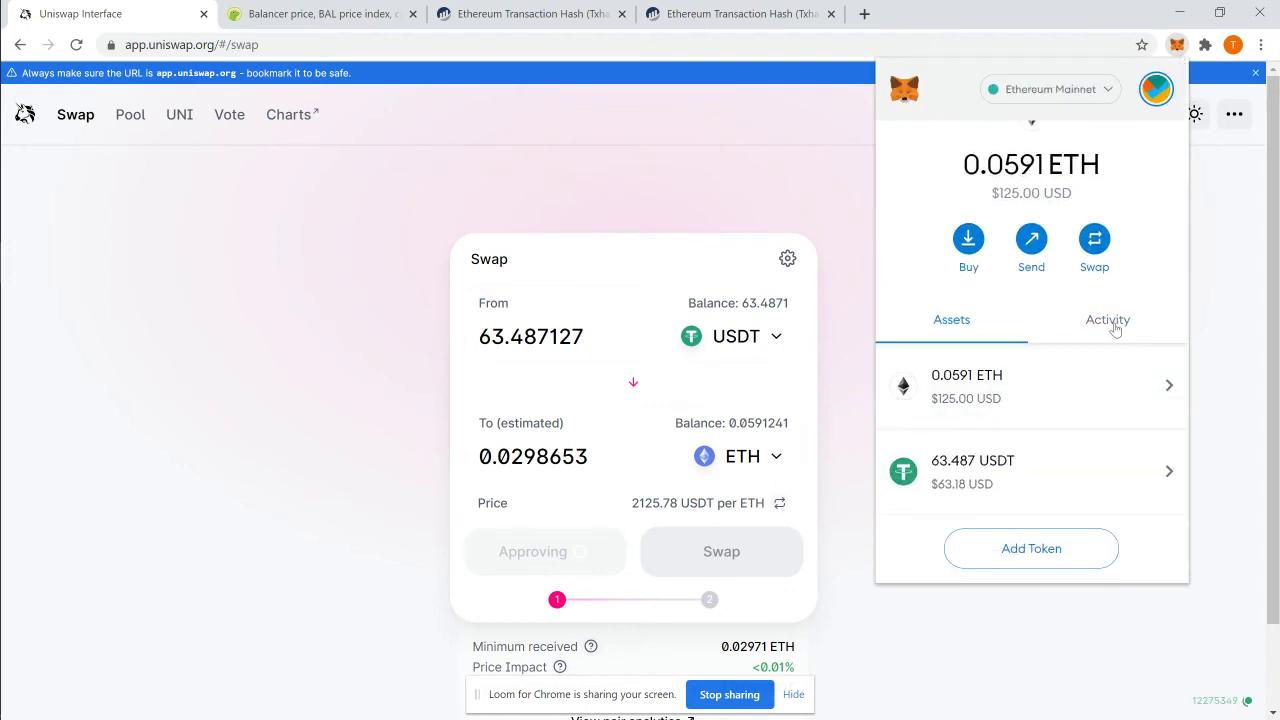
Open the details of the pending USDT spend limit approval in MetaMask and look the transaction up on Etherscan
{"action": "left_click", "coordinate": [1110, 324]}
{"action": "left_click", "coordinate": [1072, 400]}
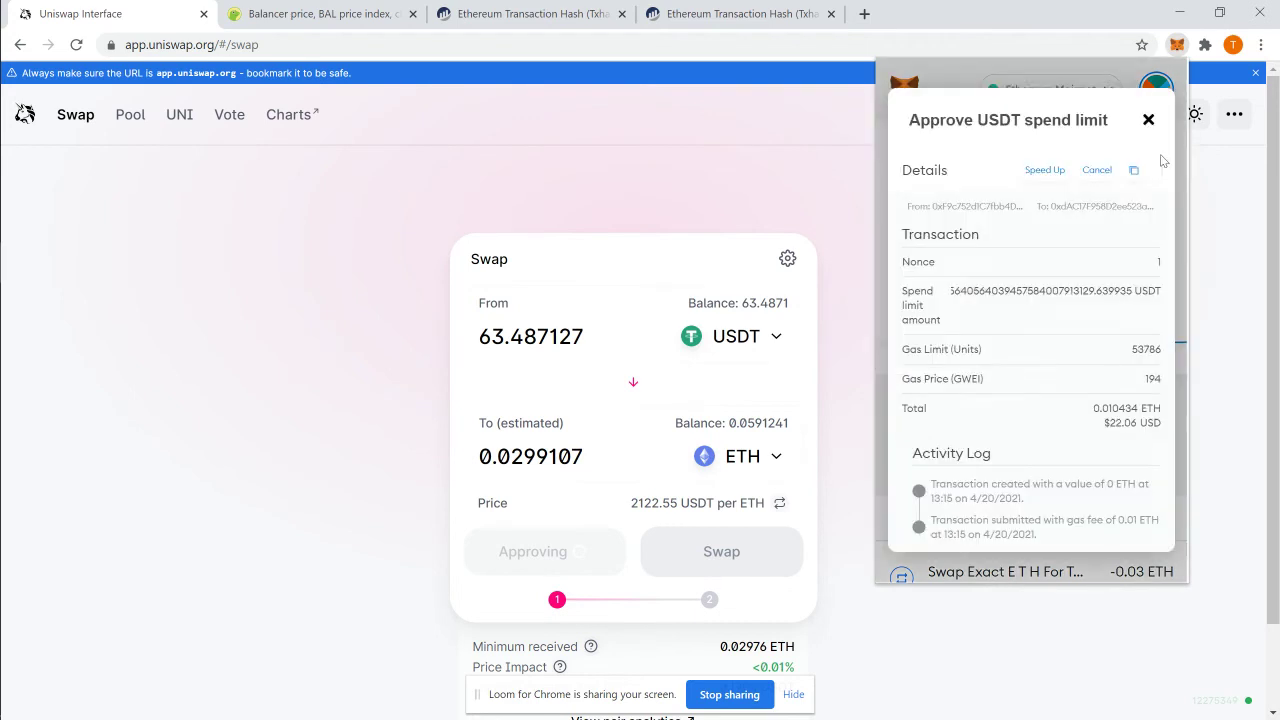
{"action": "left_click", "coordinate": [1153, 172]}
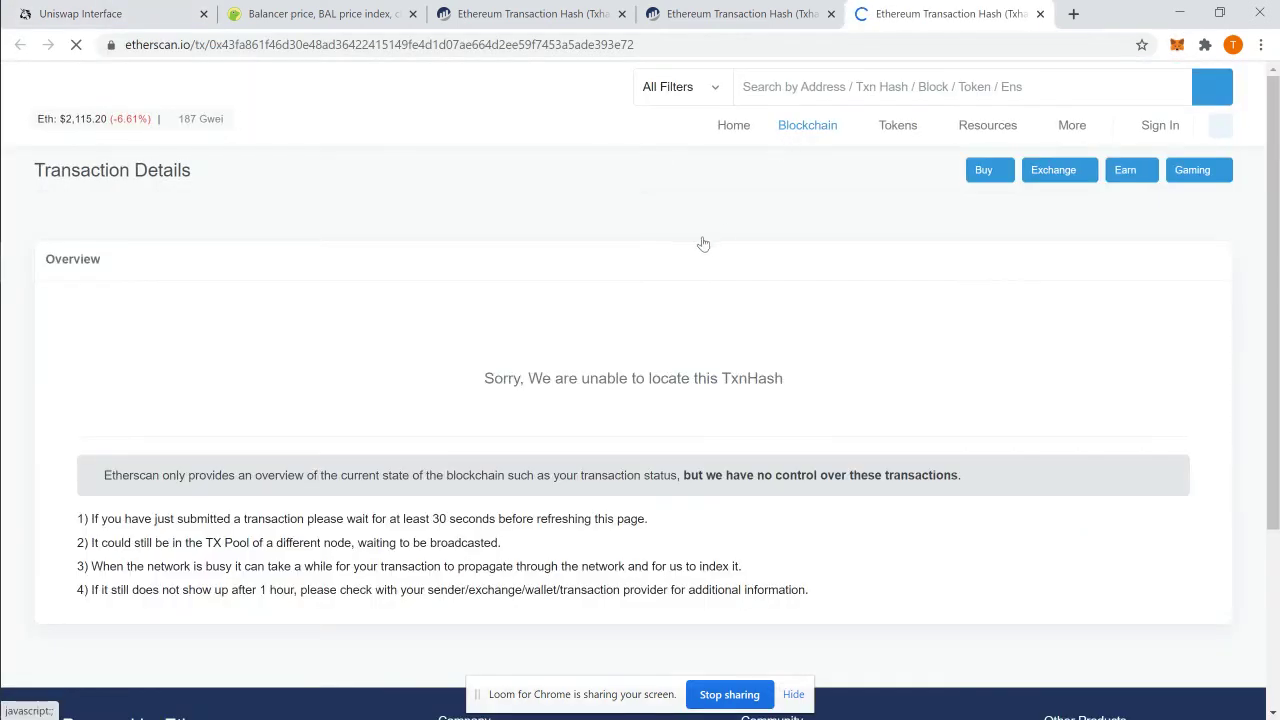
{"action": "scroll", "coordinate": [700, 243], "scroll_direction": "down", "scroll_amount": 1}
{"action": "scroll", "coordinate": [790, 220], "scroll_direction": "up", "scroll_amount": 1}
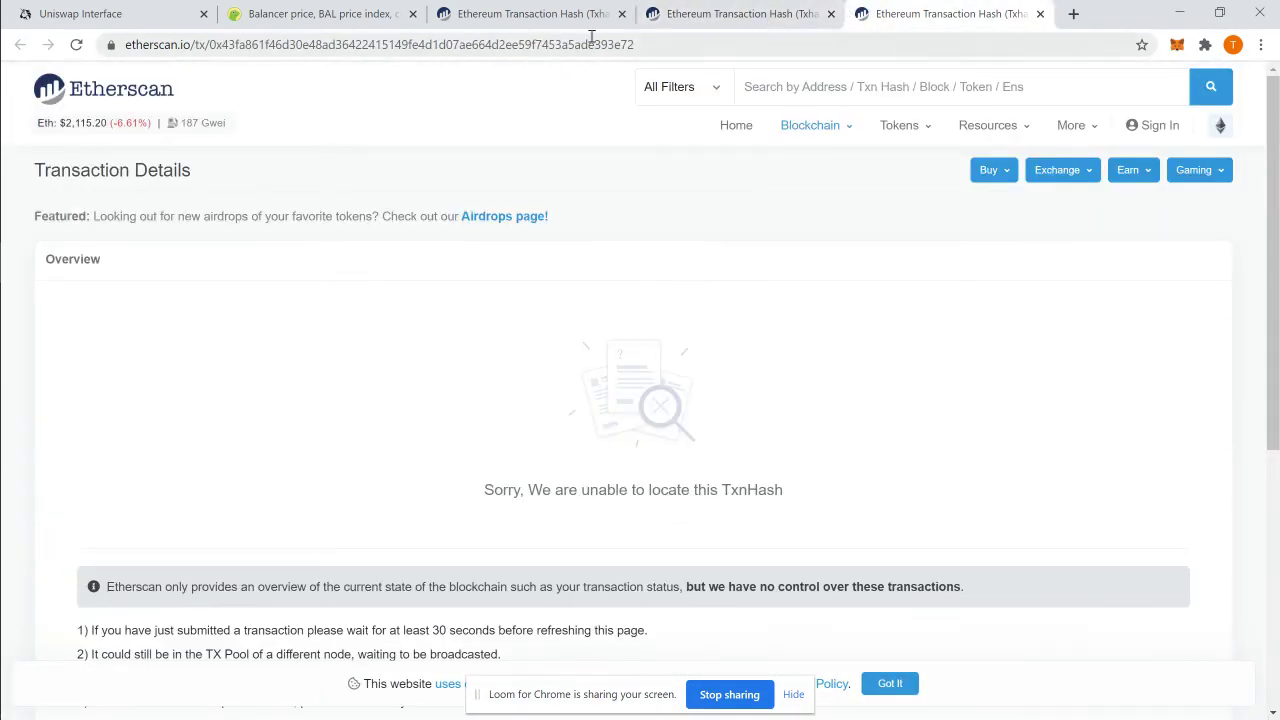
Go back to Uniswap and review the wallet's assets and the pending USDT approval in MetaMask
{"action": "left_click", "coordinate": [80, 14]}
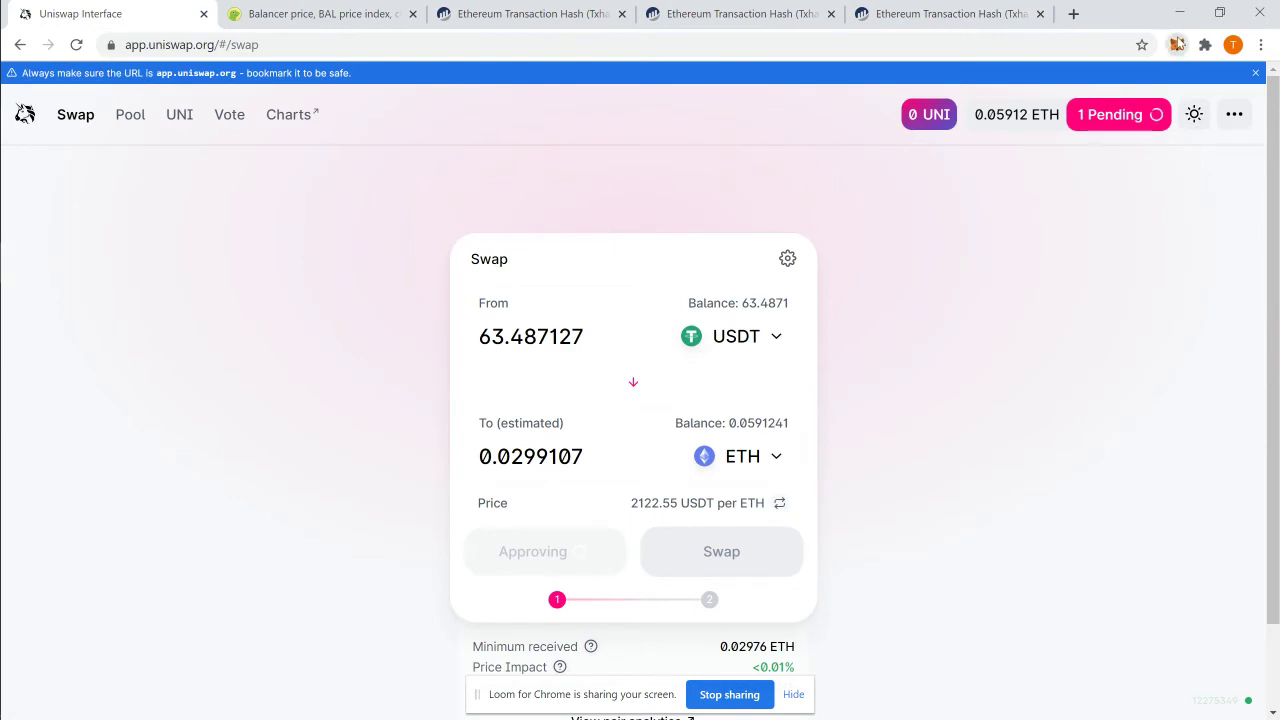
{"action": "left_click", "coordinate": [1177, 44]}
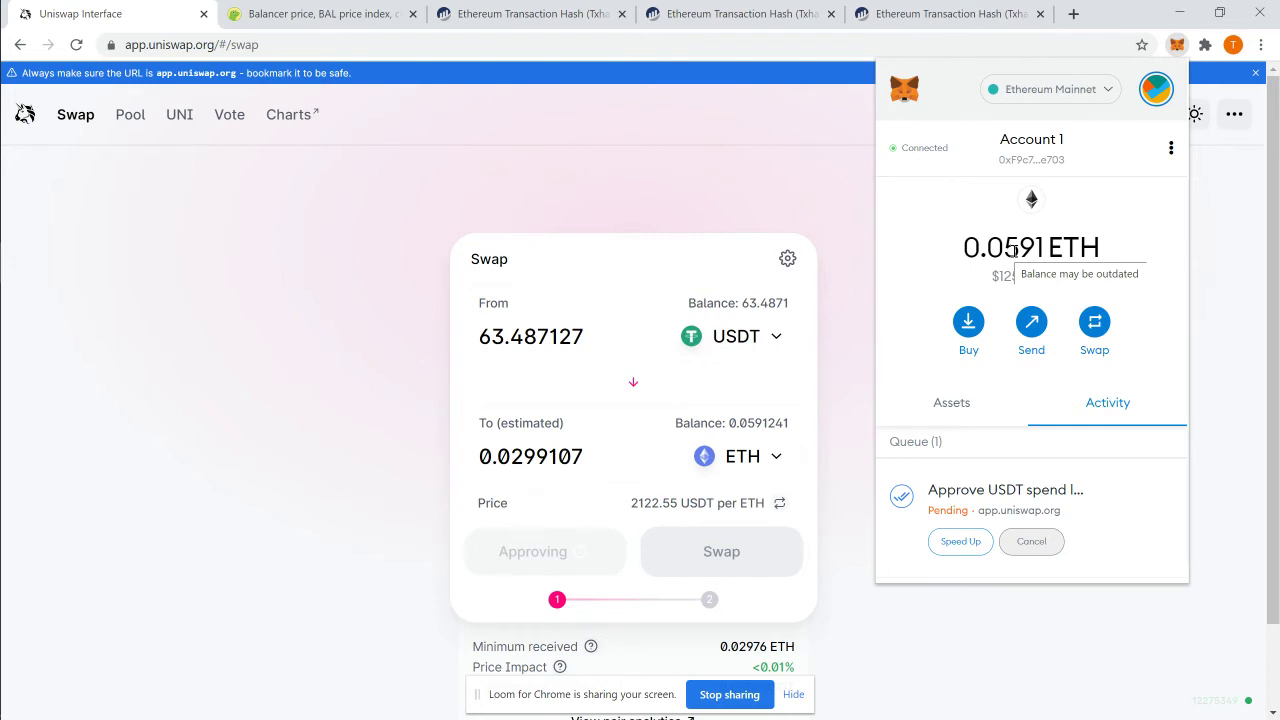
{"action": "left_click", "coordinate": [955, 402]}
{"action": "scroll", "coordinate": [990, 390], "scroll_direction": "down", "scroll_amount": 1}
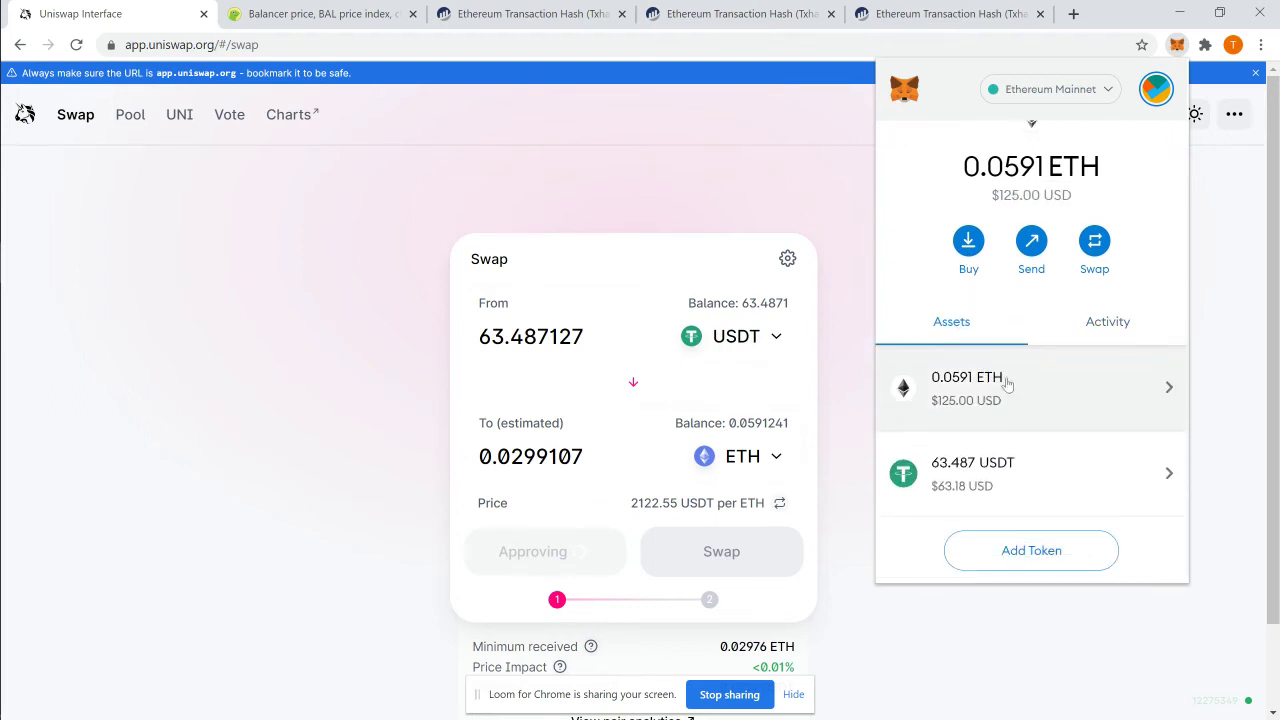
{"action": "left_click", "coordinate": [1090, 317]}
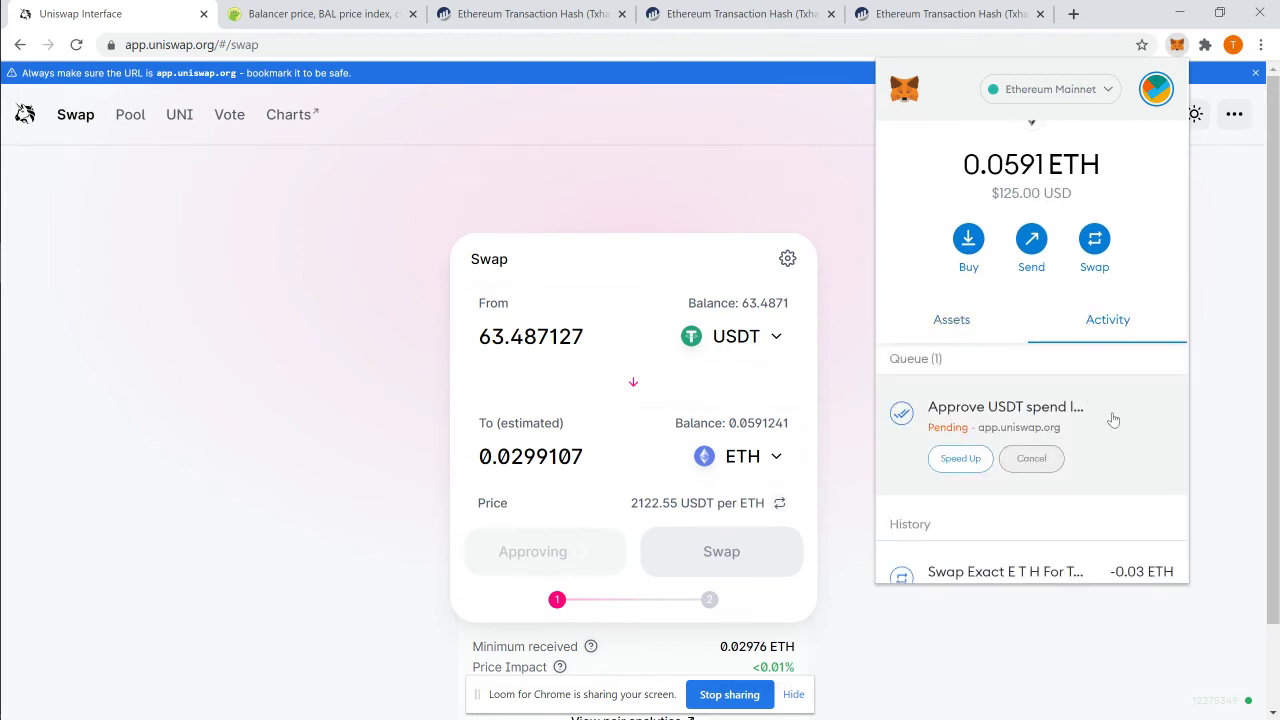
Look at the basic and advanced gas options for speeding up the USDT approval, and close them without saving
{"action": "left_click", "coordinate": [962, 459]}
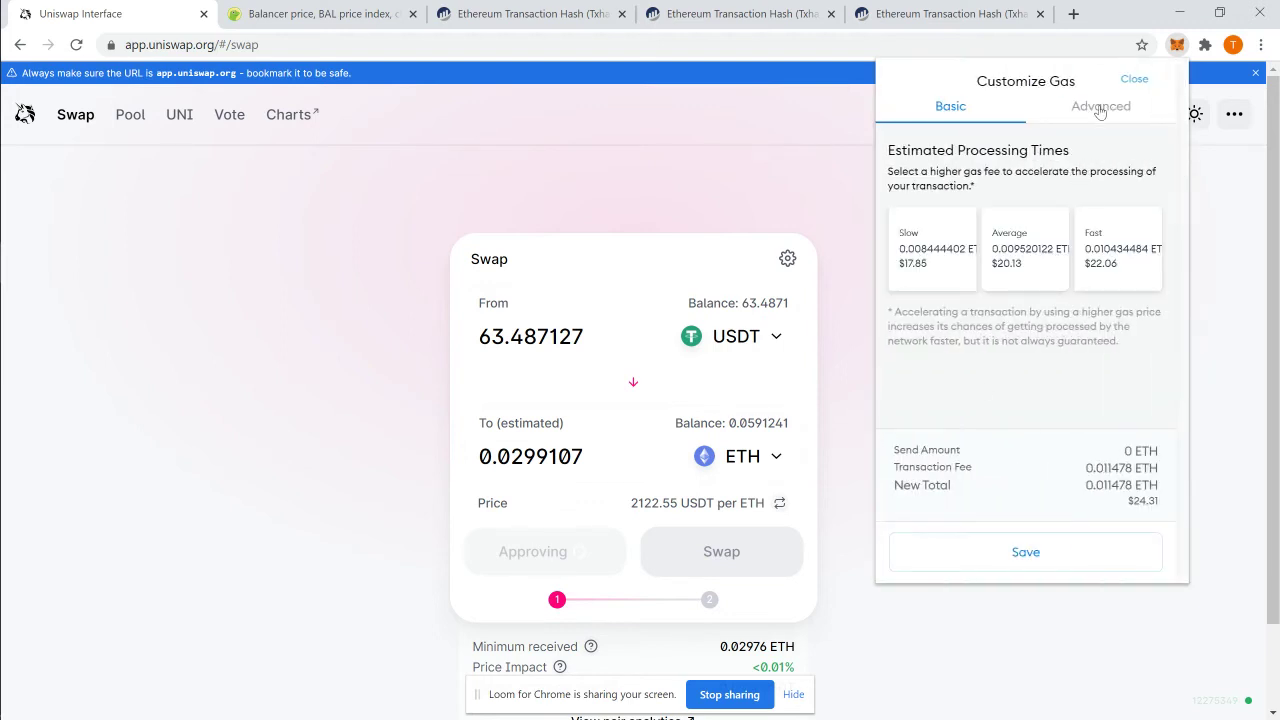
{"action": "left_click", "coordinate": [1101, 108]}
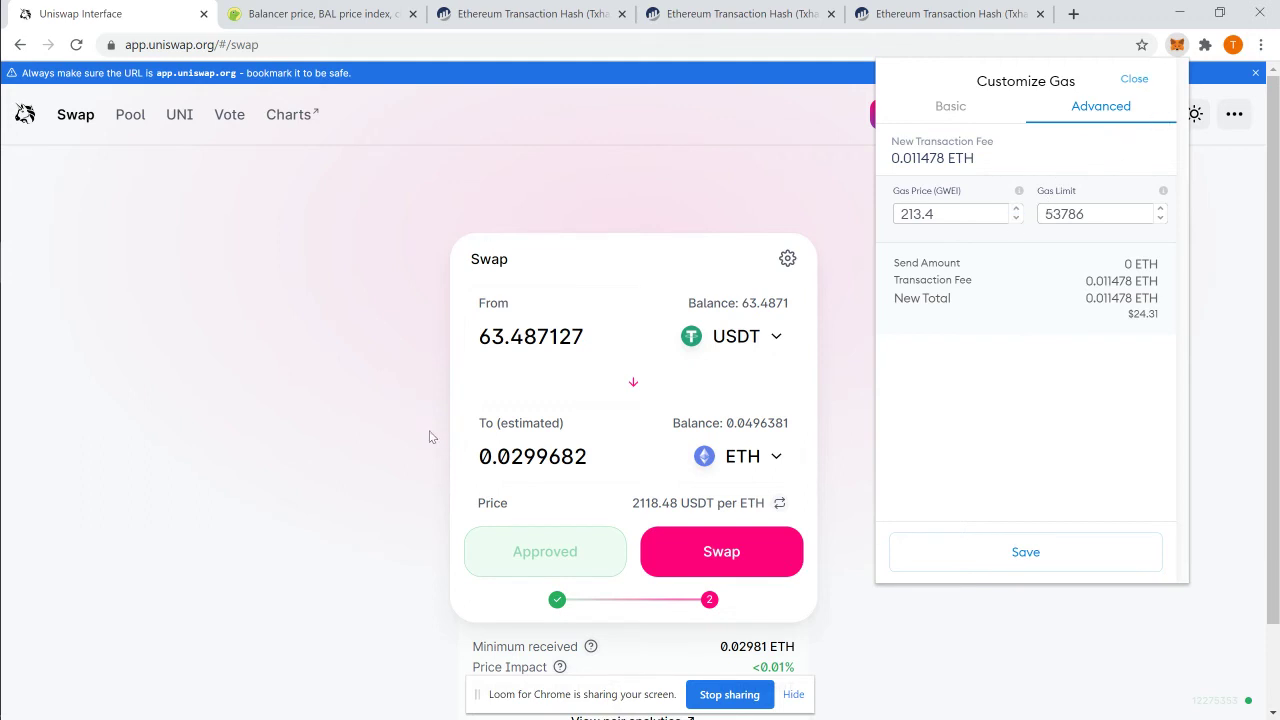
{"action": "left_click", "coordinate": [1127, 81]}
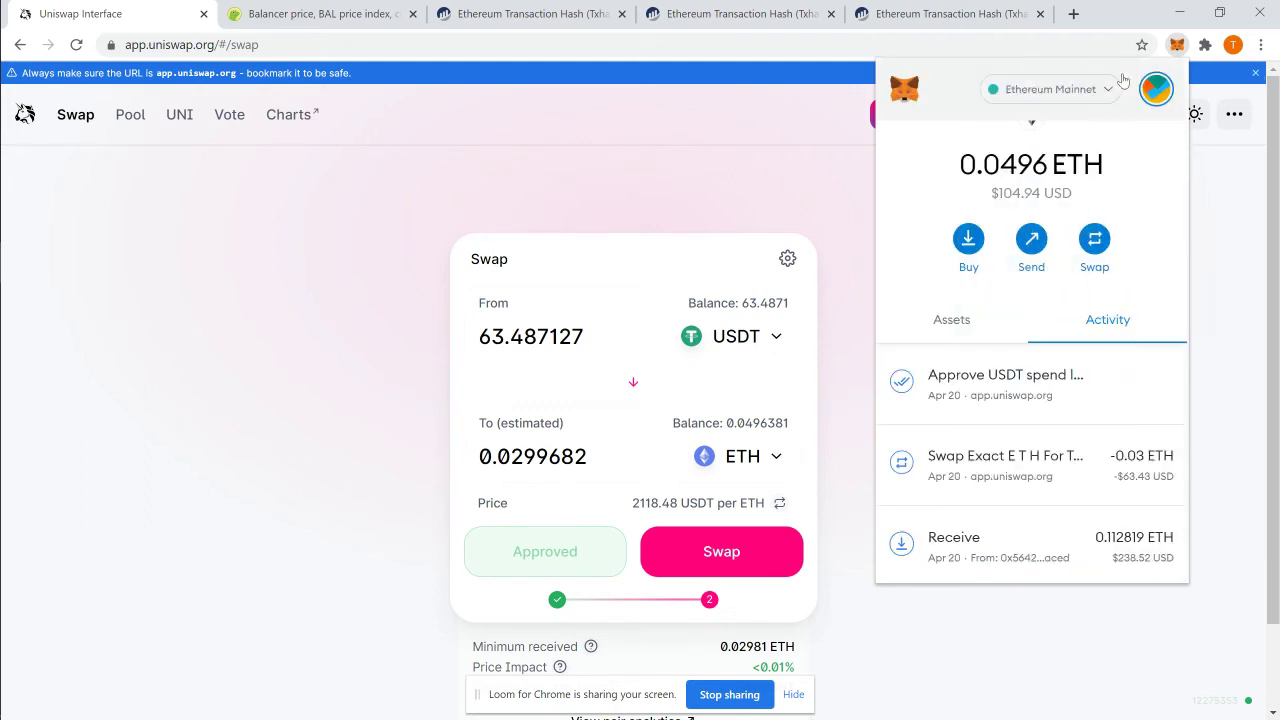
Try twice to submit the swap of 63.487127 USDT to ETH, checking the wallet's assets in MetaMask between the attempts
{"action": "left_click", "coordinate": [726, 558]}
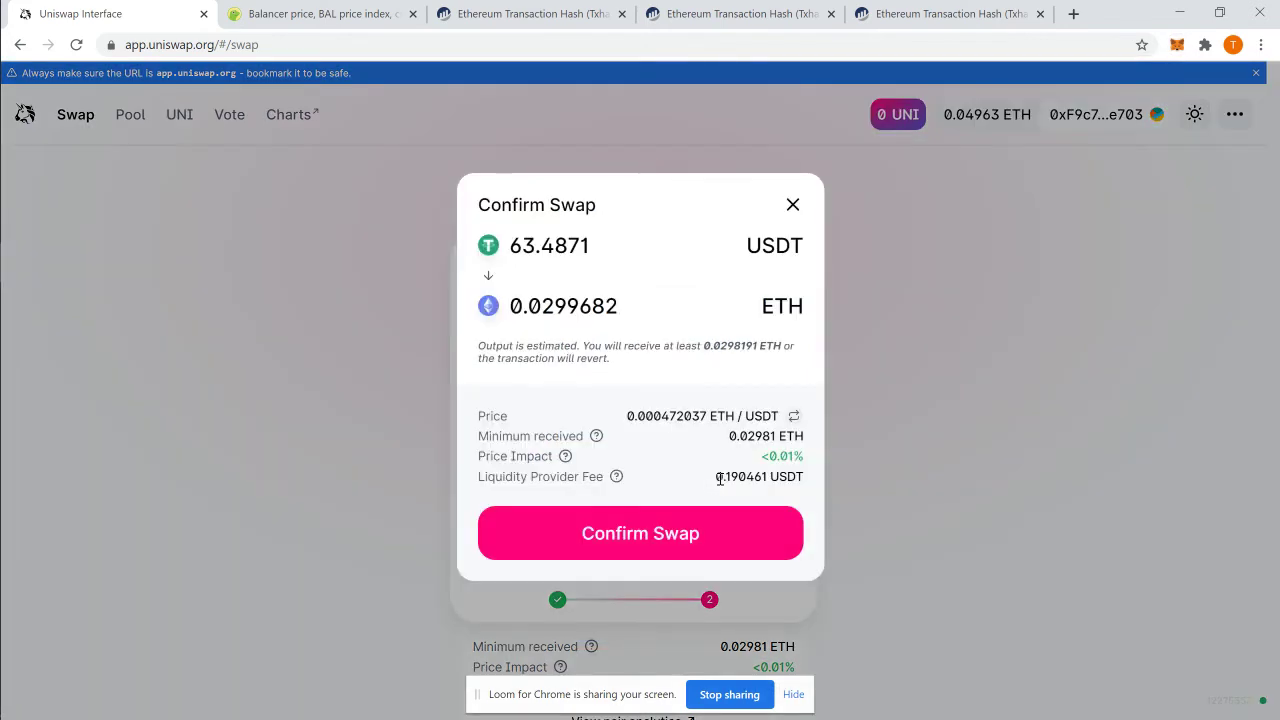
{"action": "left_click", "coordinate": [669, 539]}
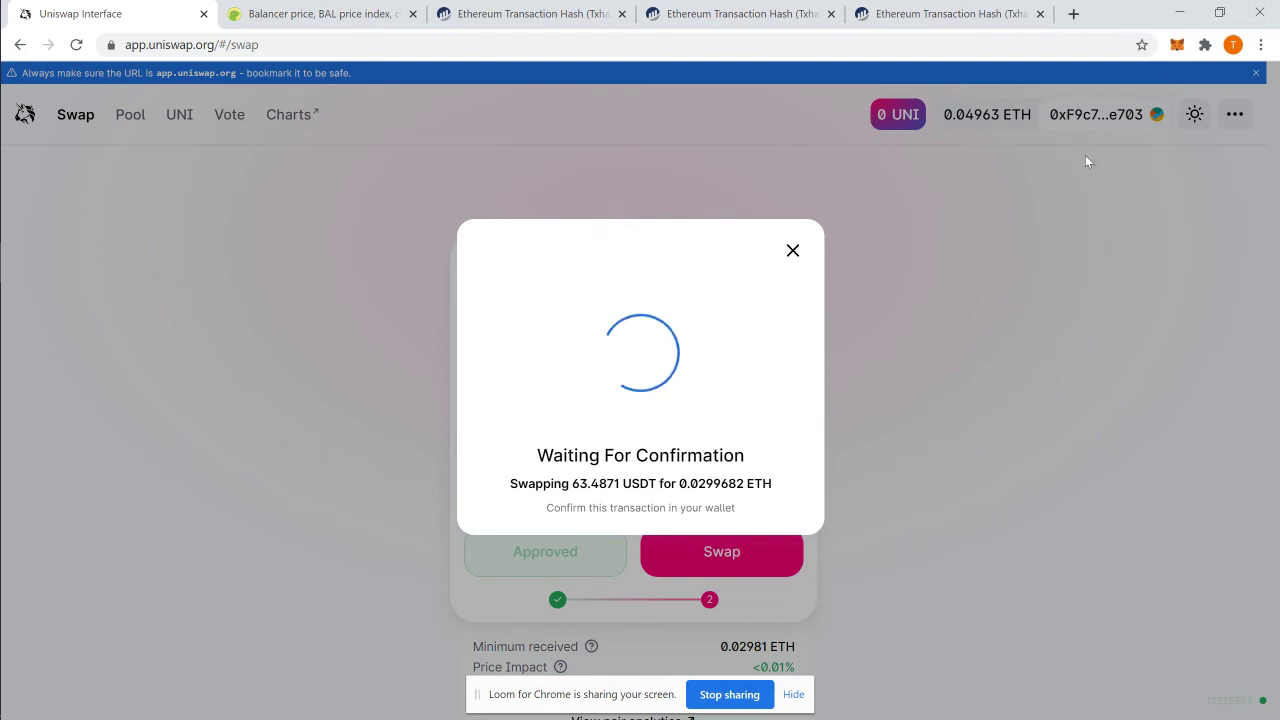
{"action": "left_click", "coordinate": [1177, 46]}
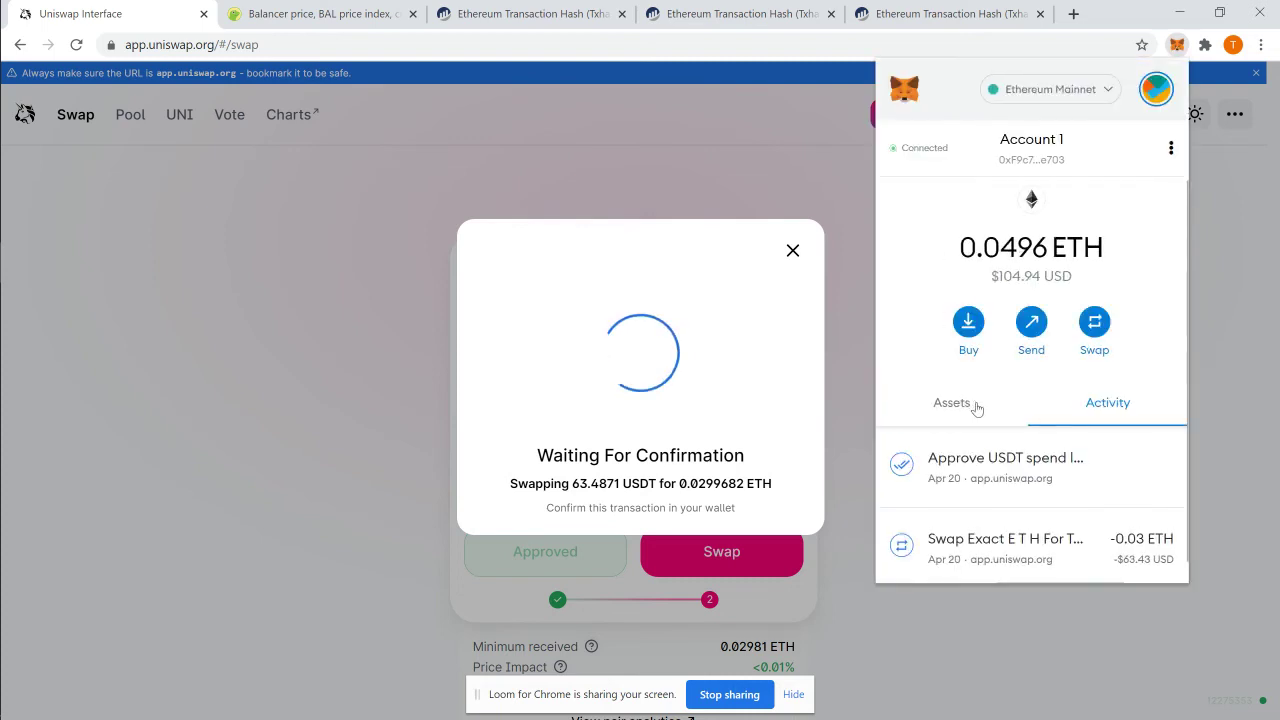
{"action": "left_click", "coordinate": [968, 404]}
{"action": "scroll", "coordinate": [1077, 441], "scroll_direction": "down", "scroll_amount": 2}
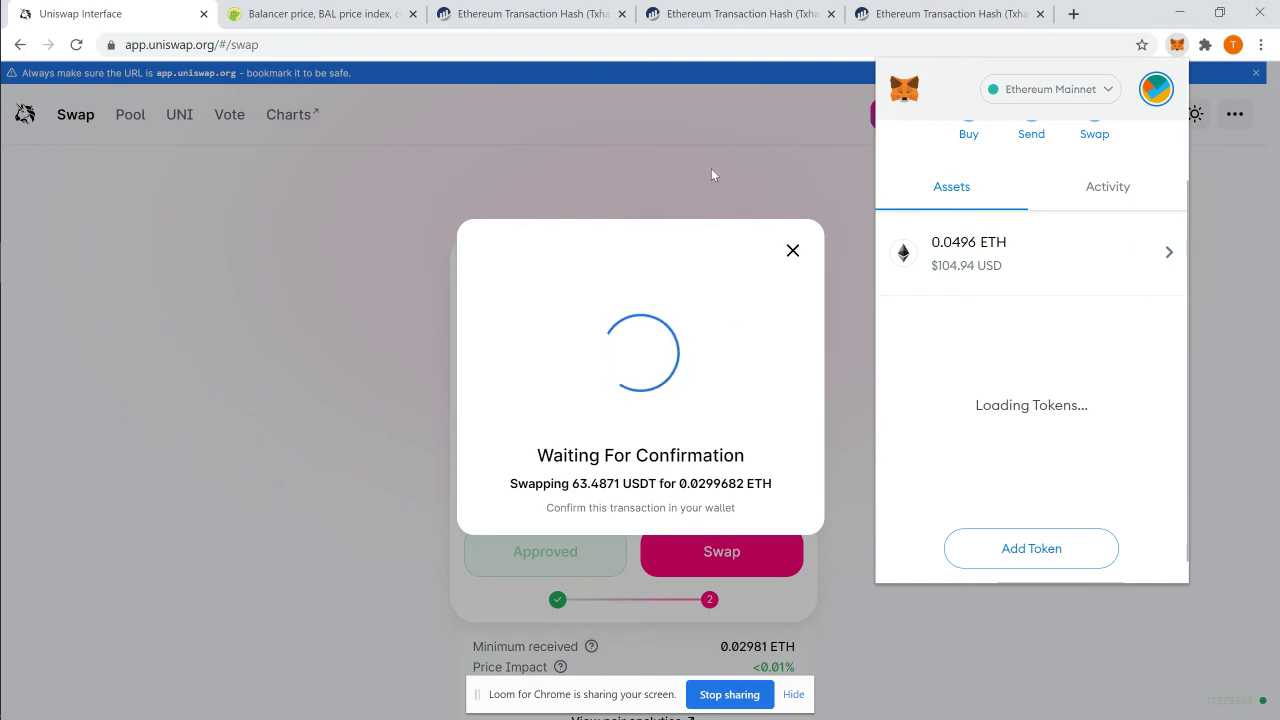
{"action": "left_click", "coordinate": [793, 250]}
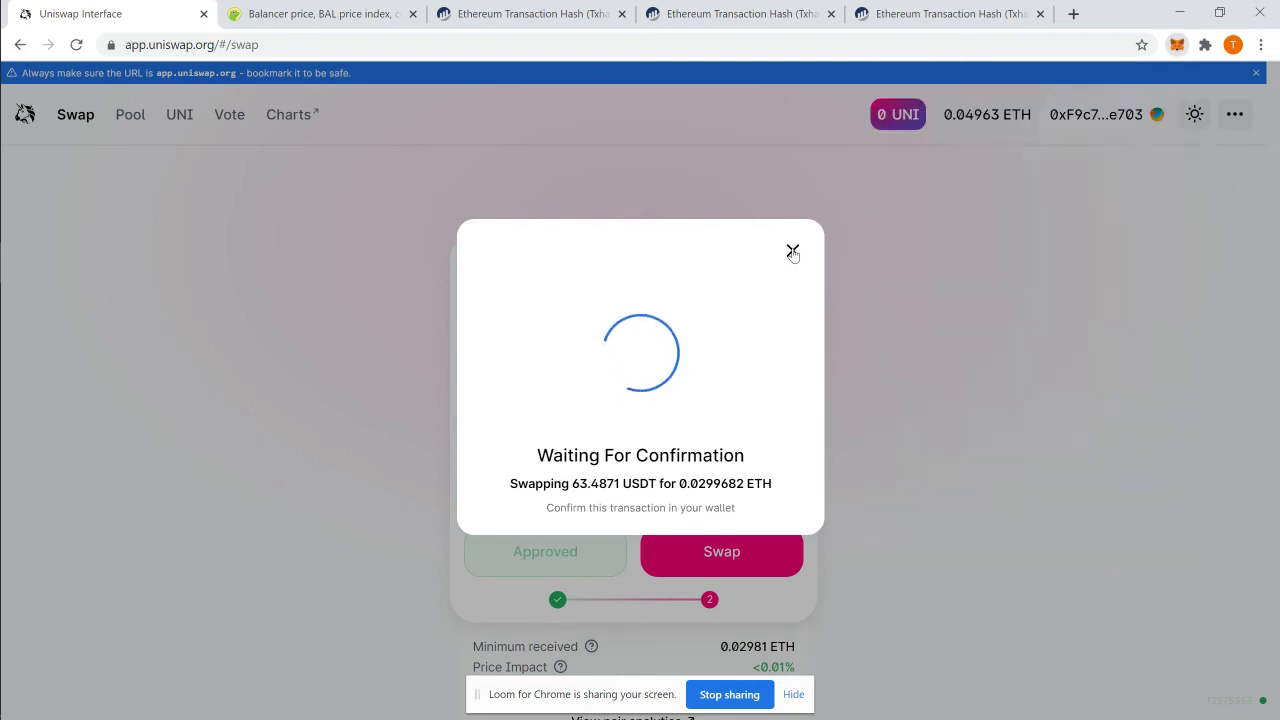
{"action": "left_click", "coordinate": [723, 556]}
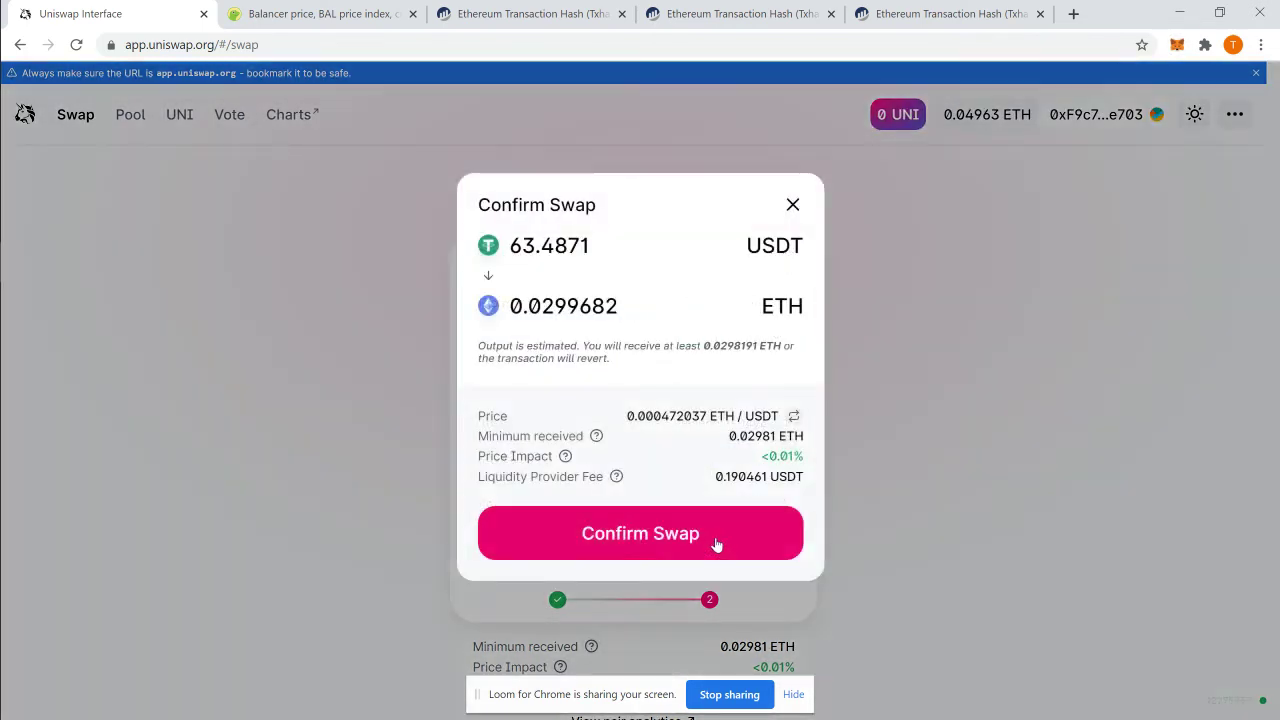
{"action": "left_click", "coordinate": [646, 531]}
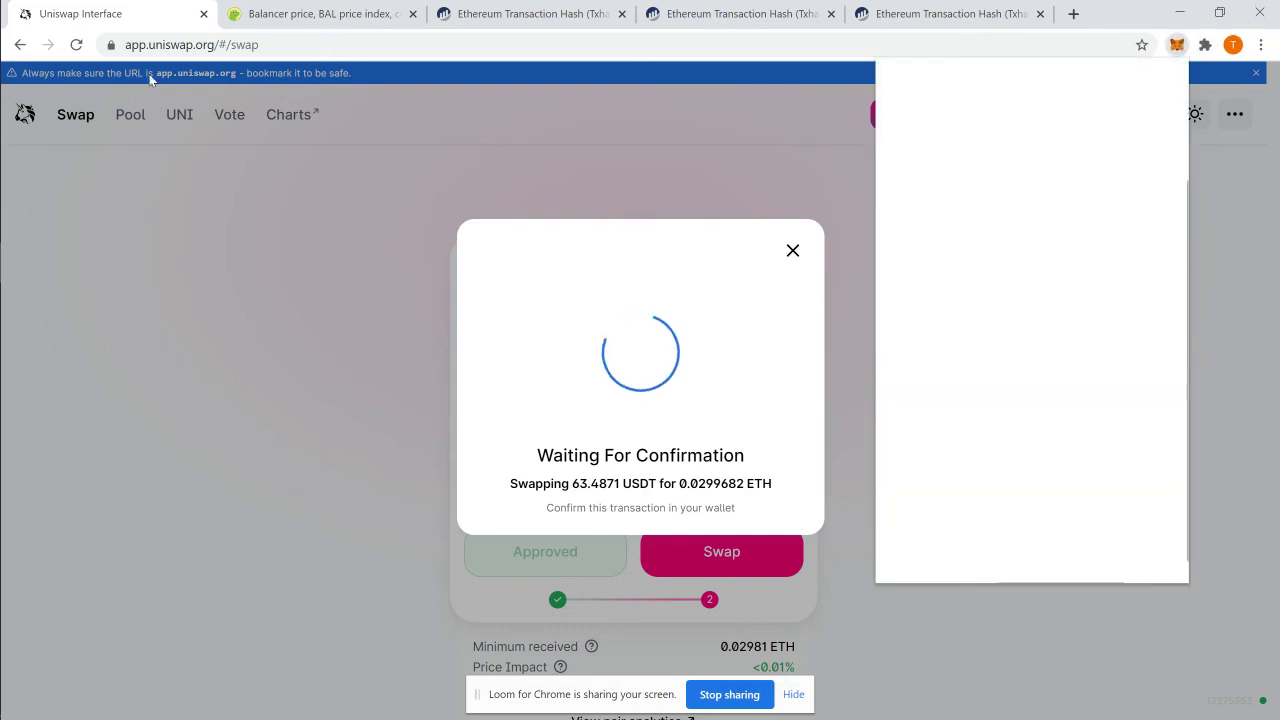
Reload the Uniswap page, close the three Etherscan transaction pages, and return to Uniswap
{"action": "left_click", "coordinate": [76, 47]}
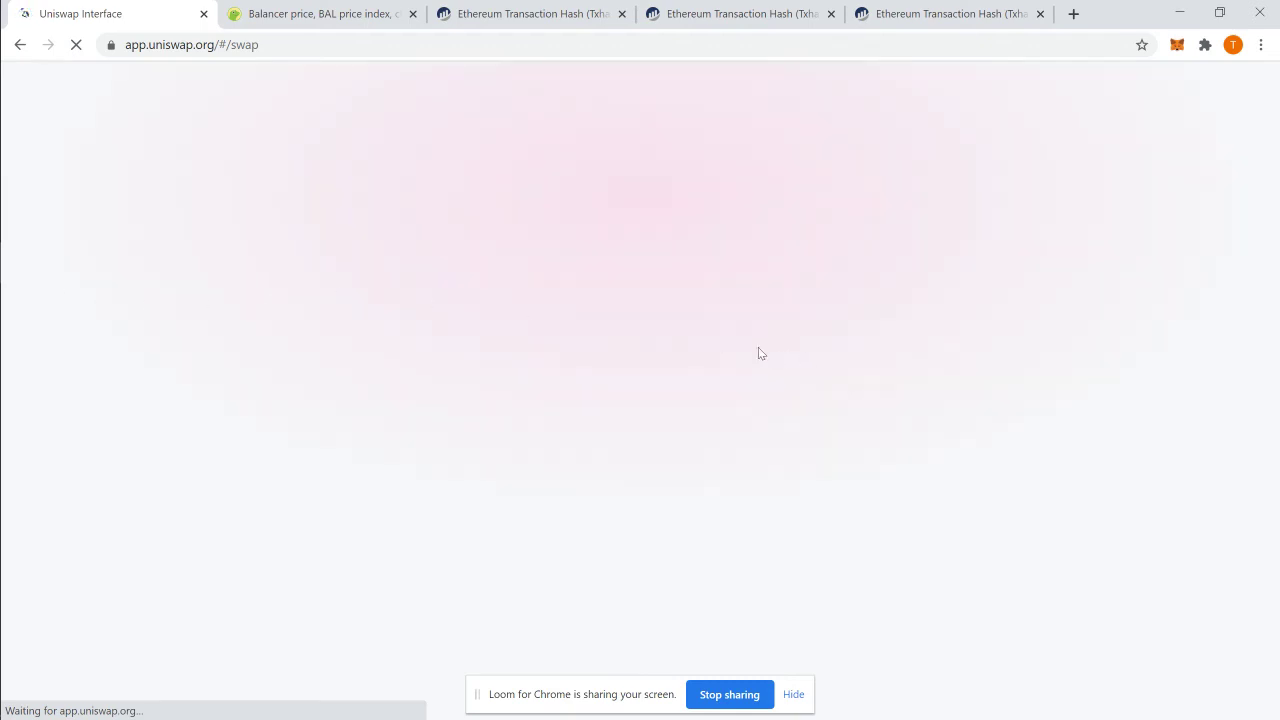
{"action": "left_click", "coordinate": [628, 15]}
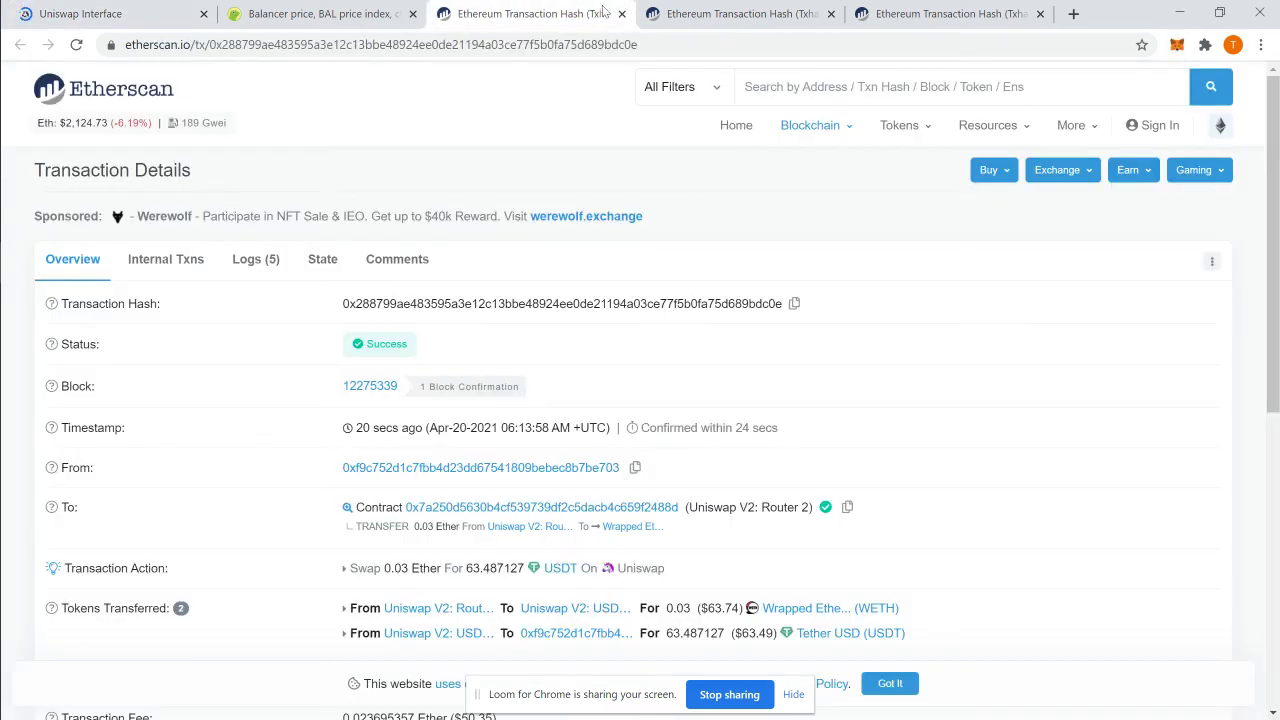
{"action": "left_click", "coordinate": [621, 14]}
{"action": "left_click", "coordinate": [621, 14]}
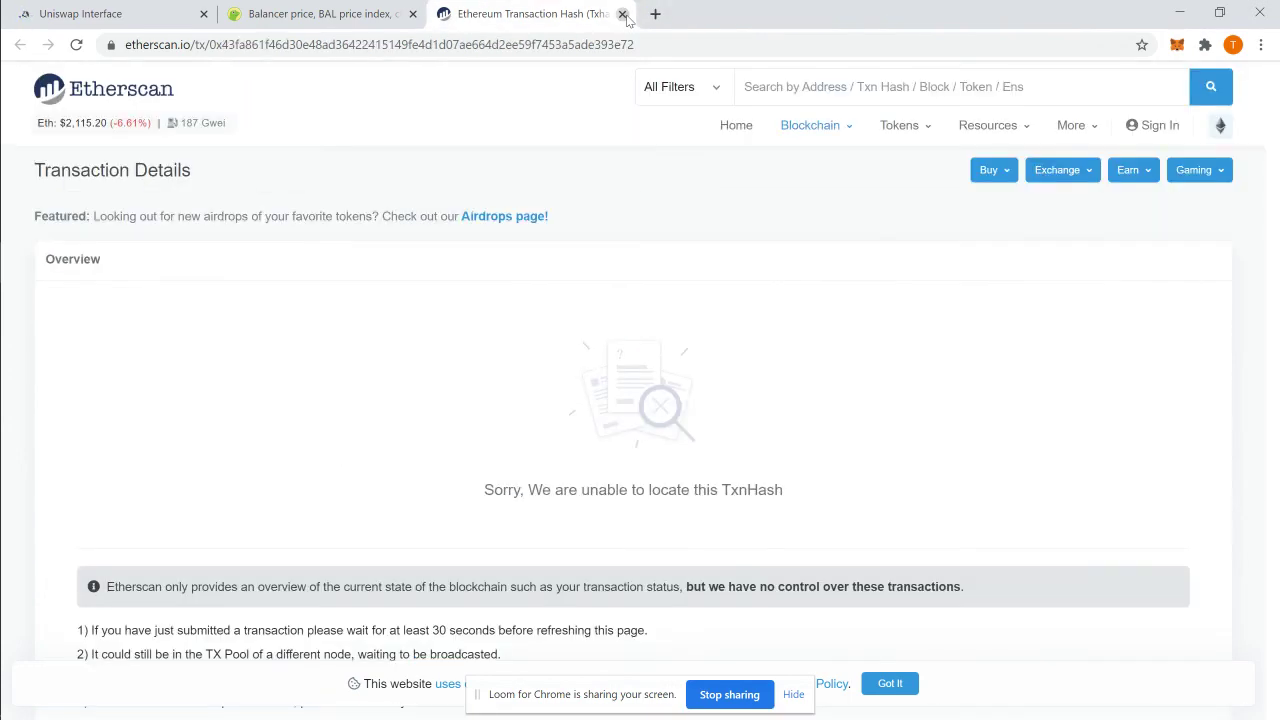
{"action": "left_click", "coordinate": [621, 14]}
{"action": "left_click", "coordinate": [125, 15]}
{"action": "mouse_move", "coordinate": [9, 286]}
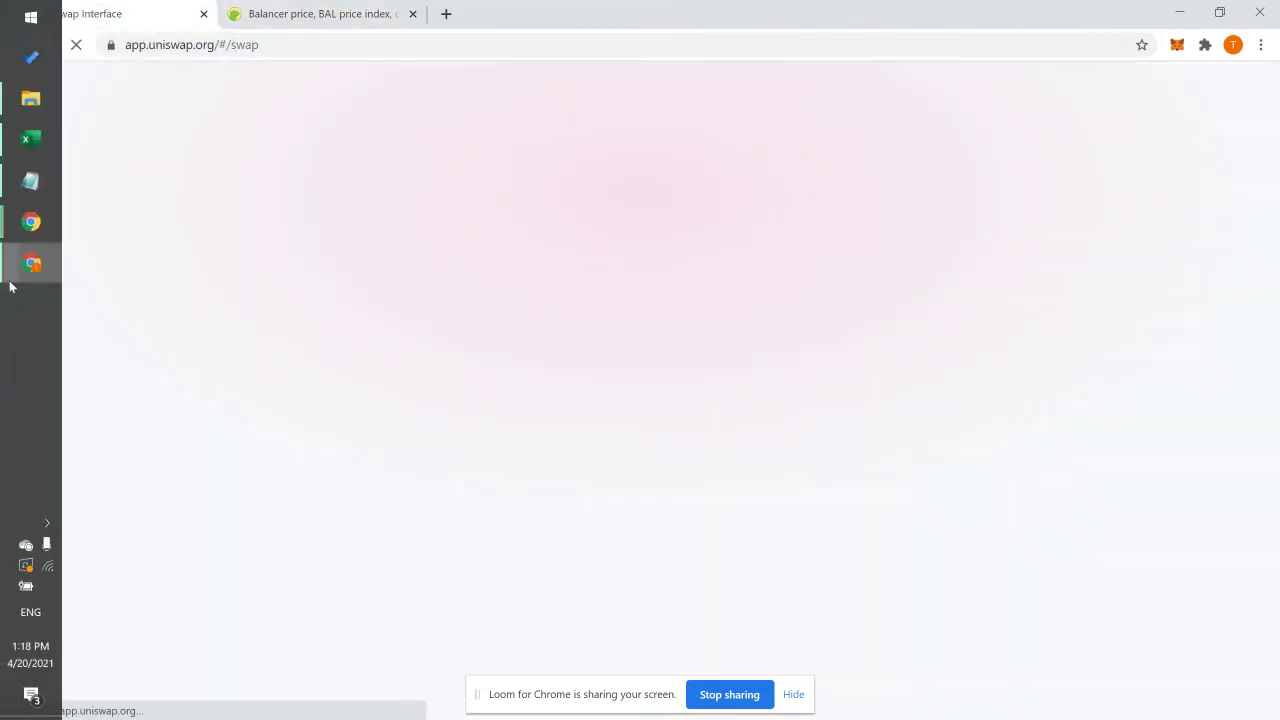
{"action": "mouse_move", "coordinate": [30, 222]}
{"action": "left_click", "coordinate": [169, 208]}
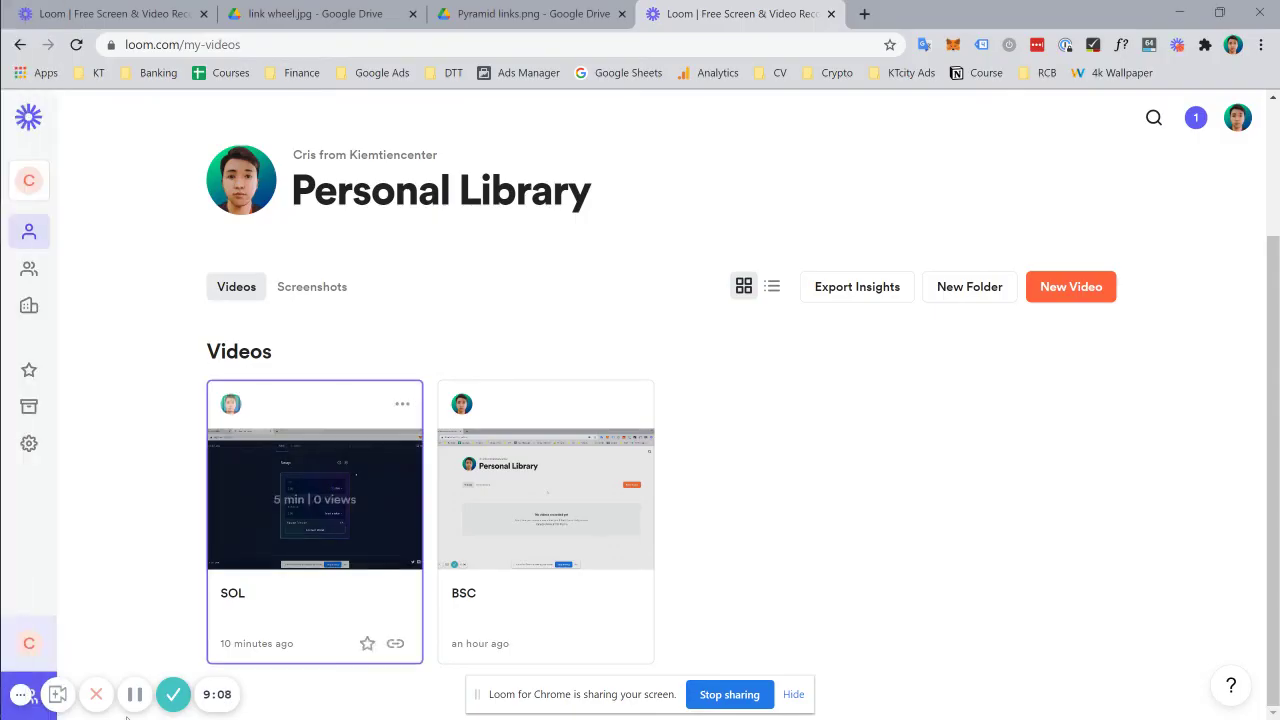
{"action": "mouse_move", "coordinate": [5, 450]}
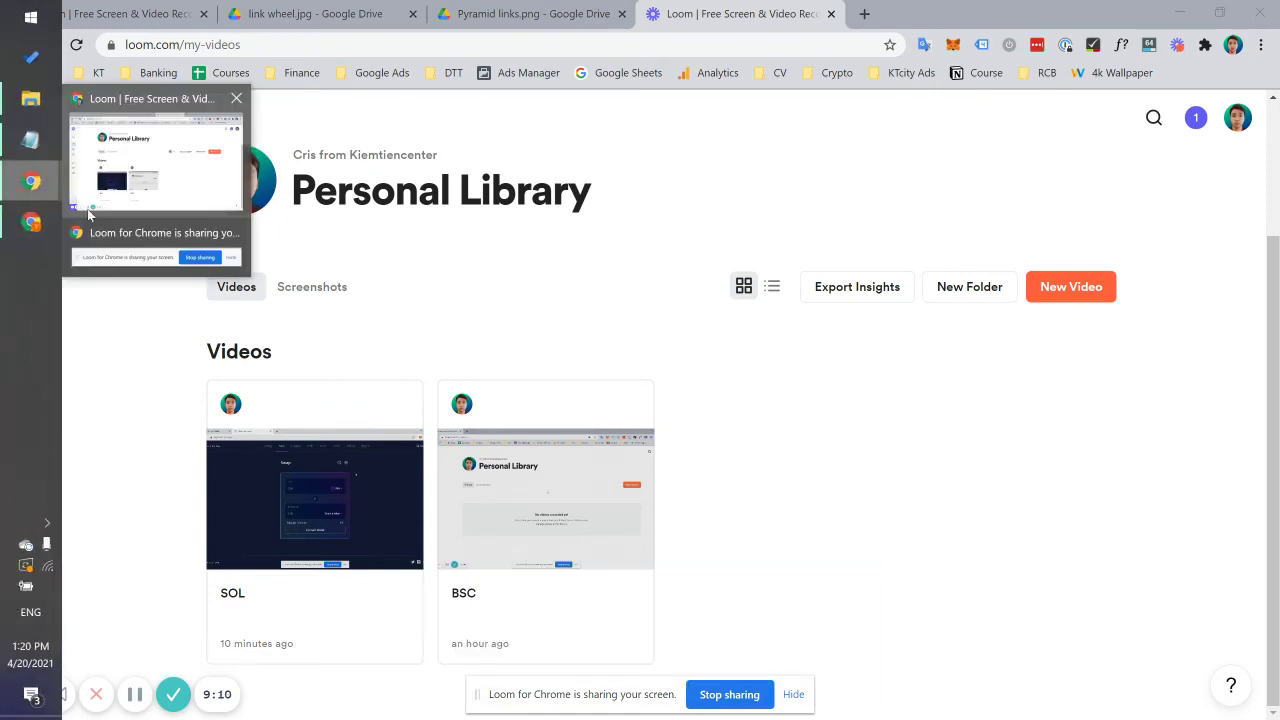
{"action": "left_click", "coordinate": [31, 182]}
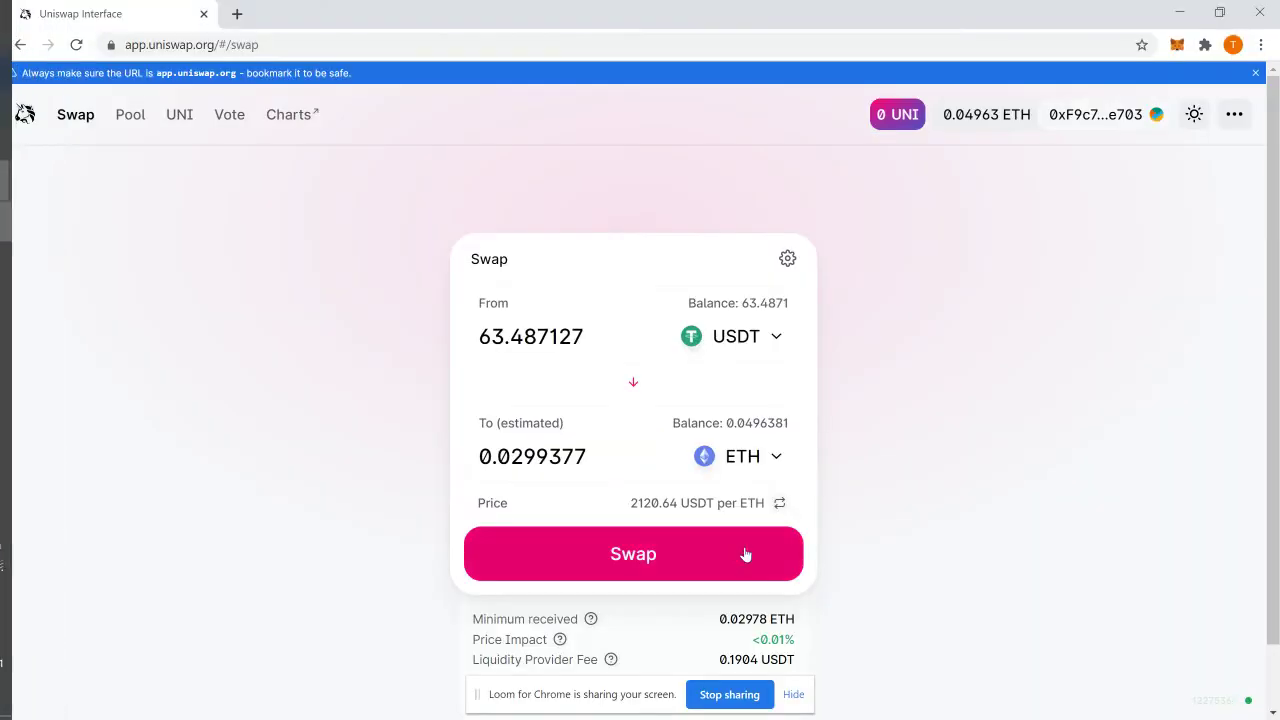
Swap the full 63.4871 USDT balance for ETH, confirming the transaction in MetaMask with the Fast gas fee
{"action": "left_click", "coordinate": [633, 548]}
{"action": "left_click", "coordinate": [683, 534]}
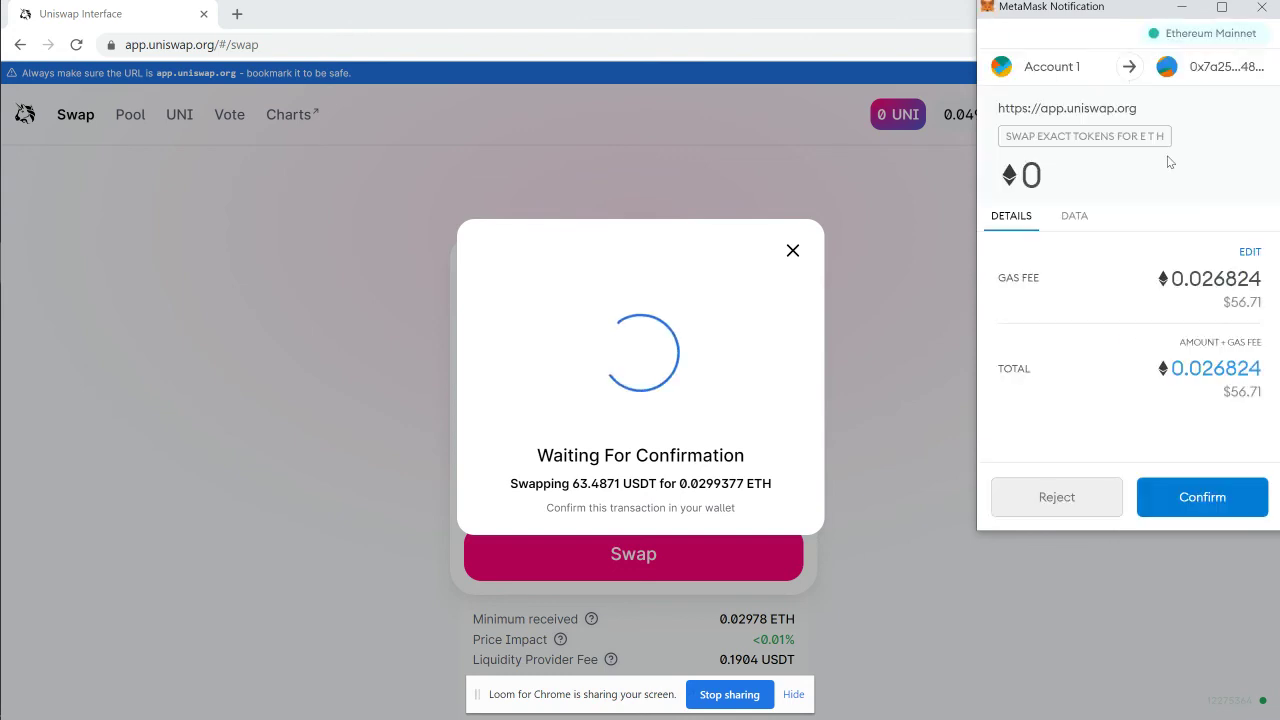
{"action": "left_click", "coordinate": [1249, 253]}
{"action": "left_click", "coordinate": [1246, 228]}
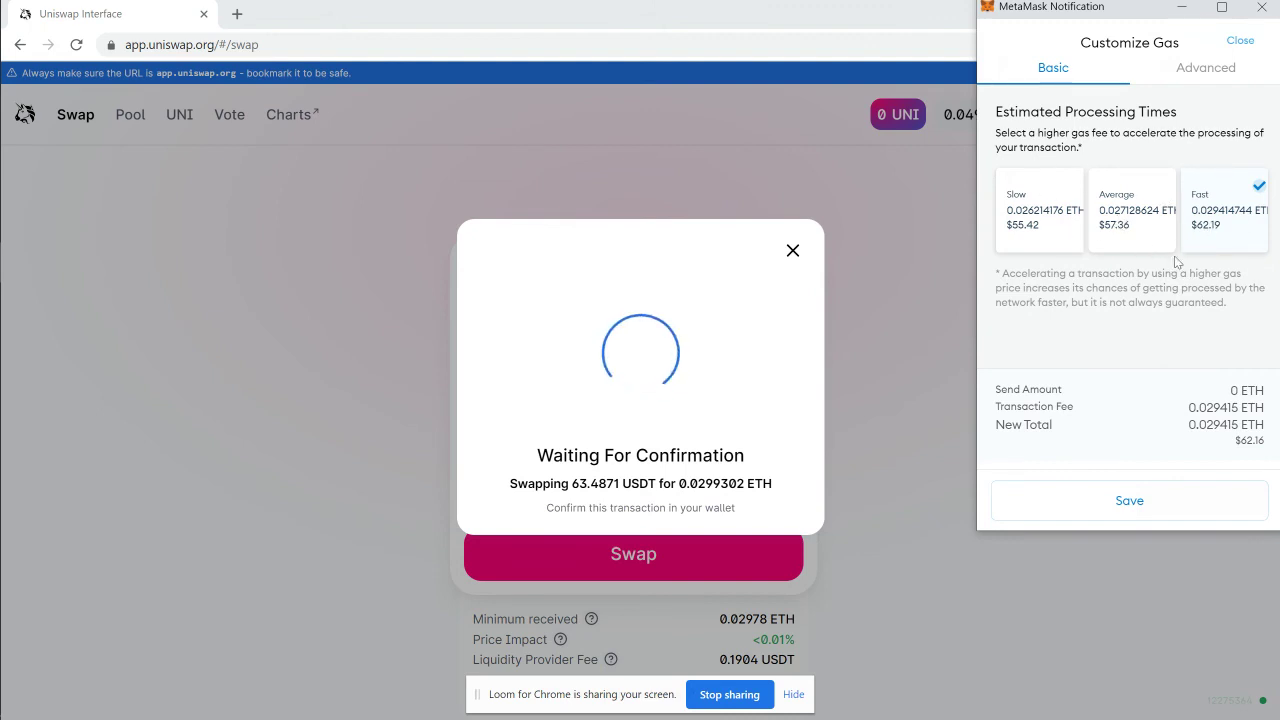
{"action": "left_click", "coordinate": [1150, 504]}
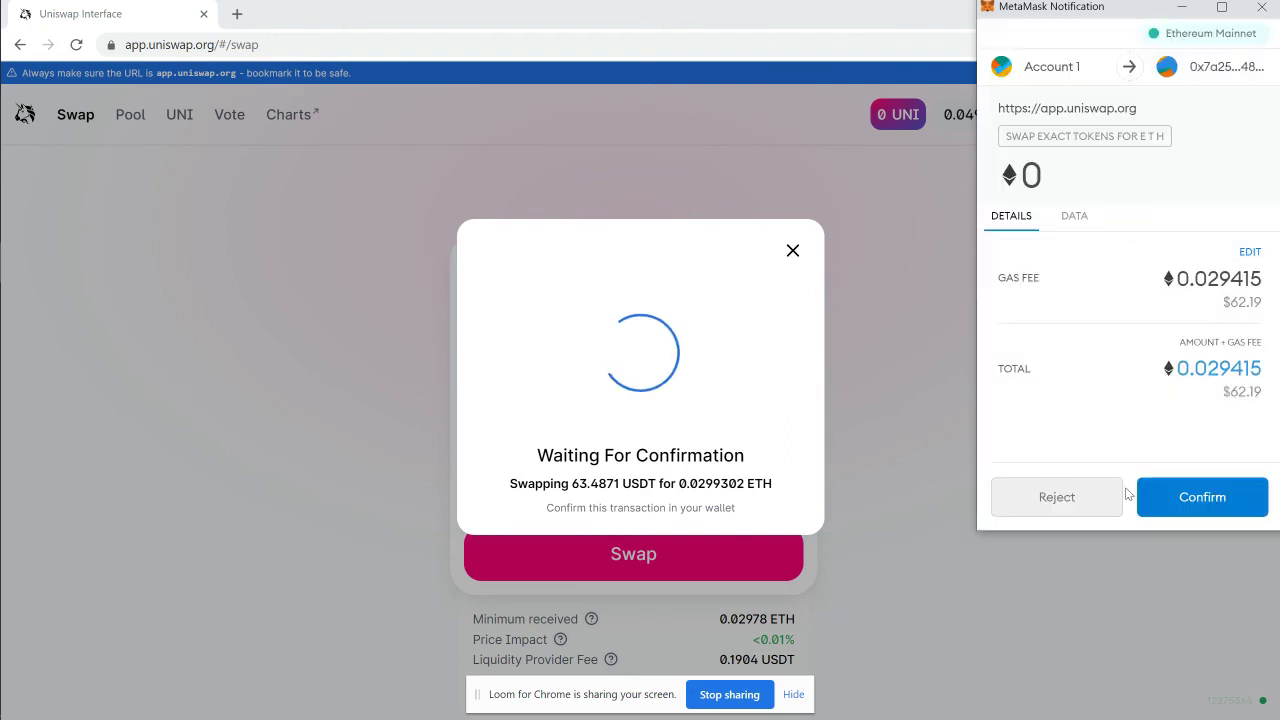
{"action": "left_click", "coordinate": [1201, 512]}
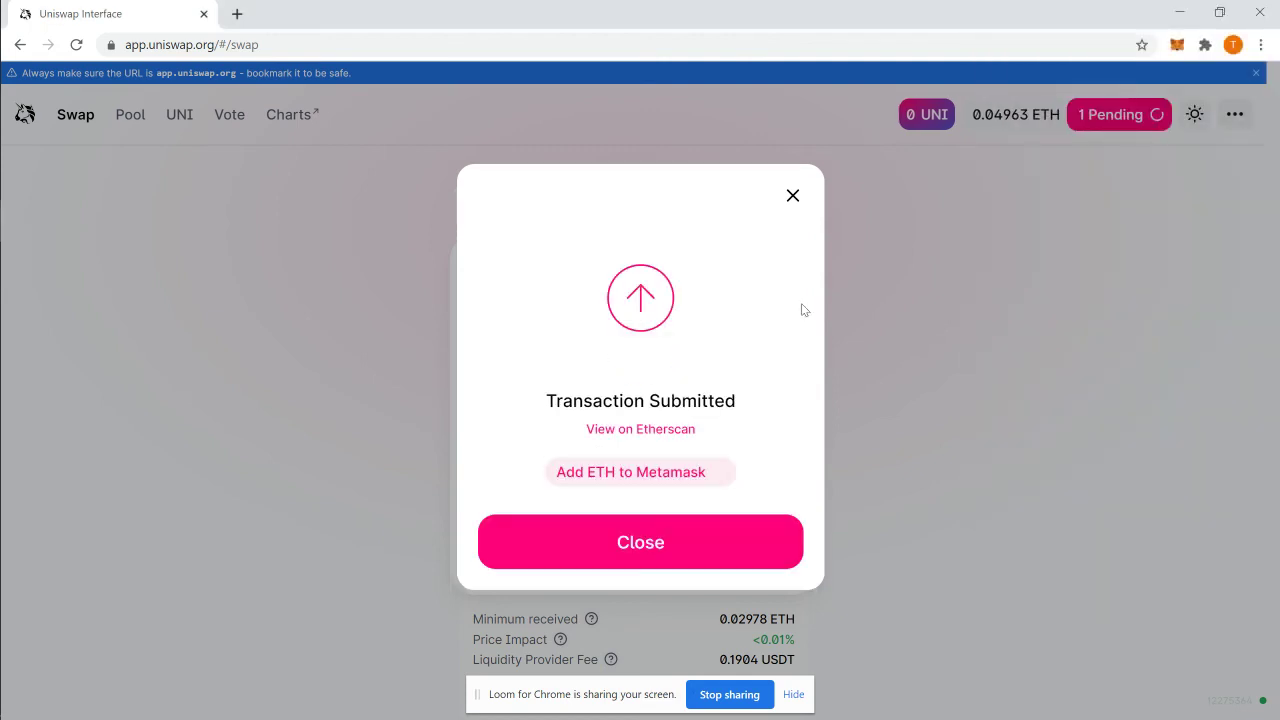
{"action": "left_click", "coordinate": [979, 128]}
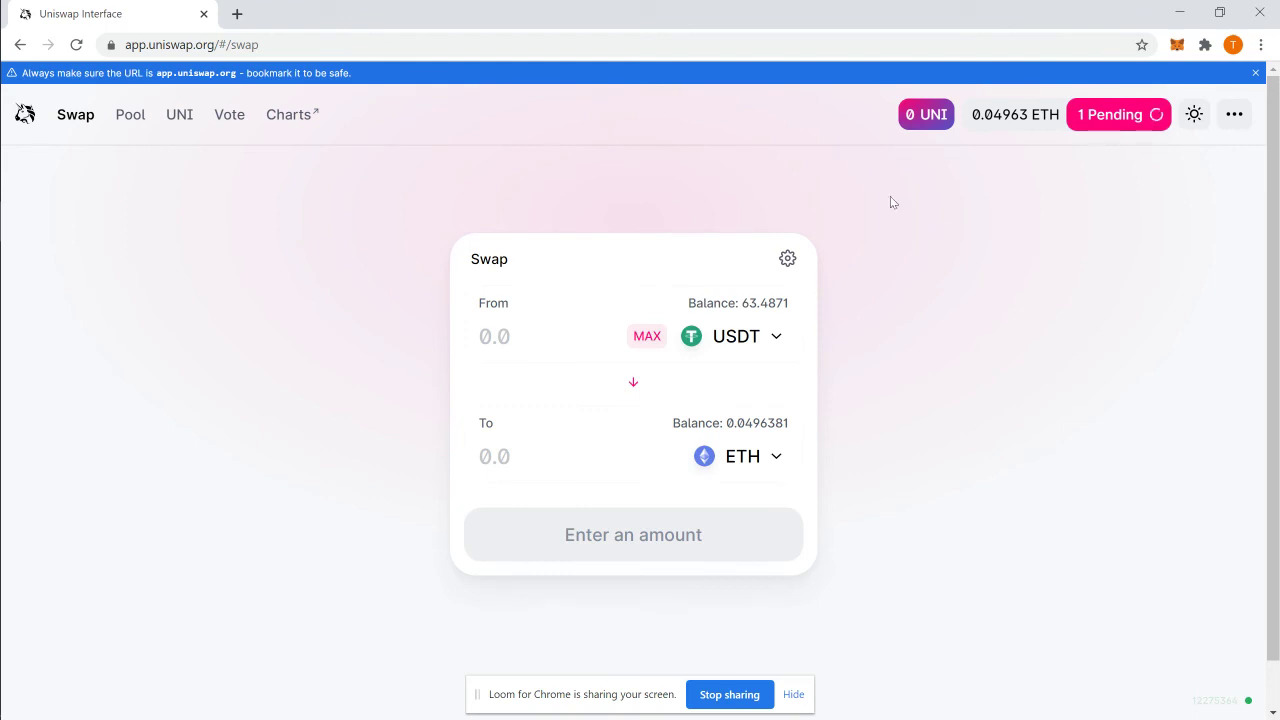
Browse the list of tokens available as the swap's output, and close it without choosing one
{"action": "left_click", "coordinate": [762, 456]}
{"action": "scroll", "coordinate": [772, 365], "scroll_direction": "down", "scroll_amount": 3}
{"action": "scroll", "coordinate": [772, 365], "scroll_direction": "down", "scroll_amount": 3}
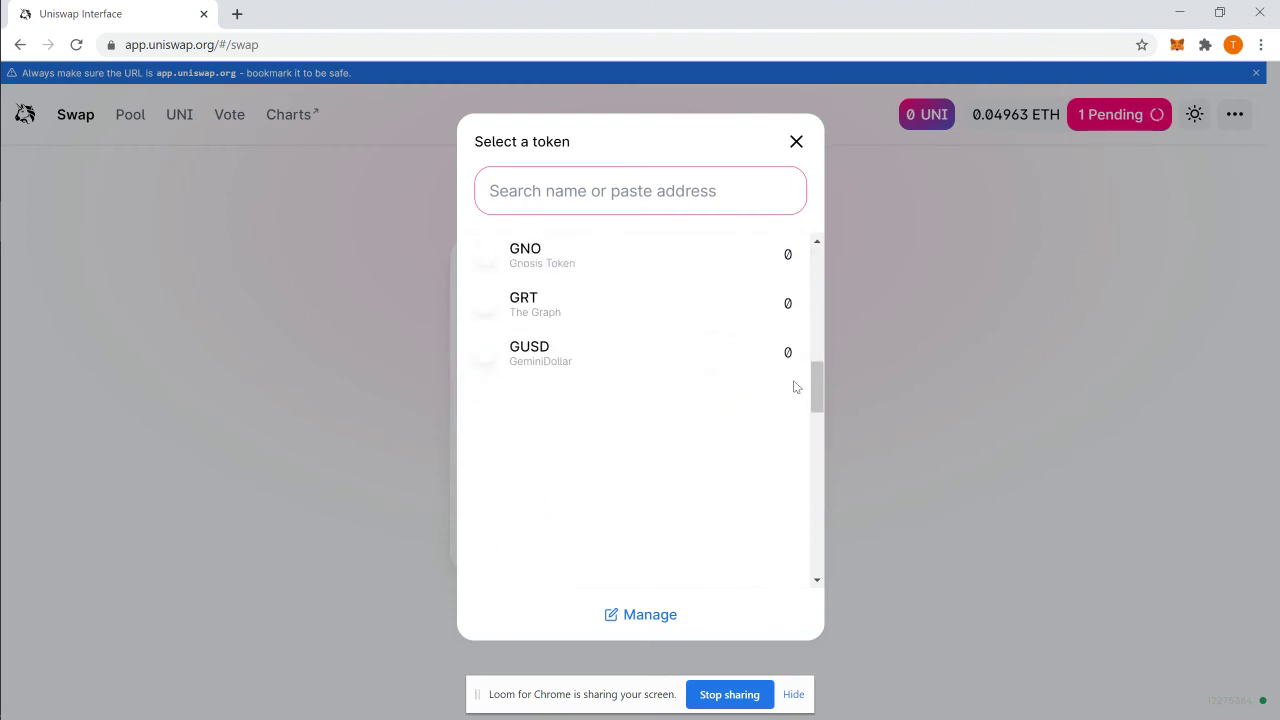
{"action": "left_click_drag", "start_coordinate": [819, 387], "coordinate": [806, 264]}
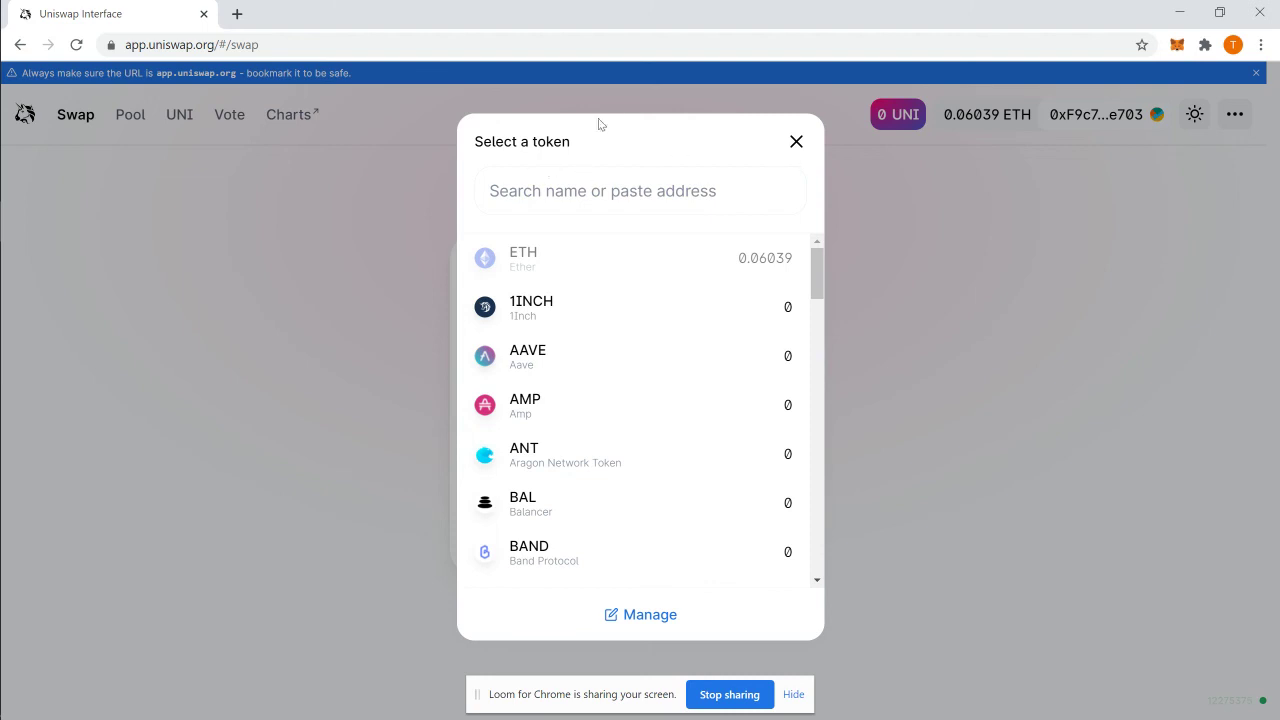
{"action": "left_click", "coordinate": [786, 146]}
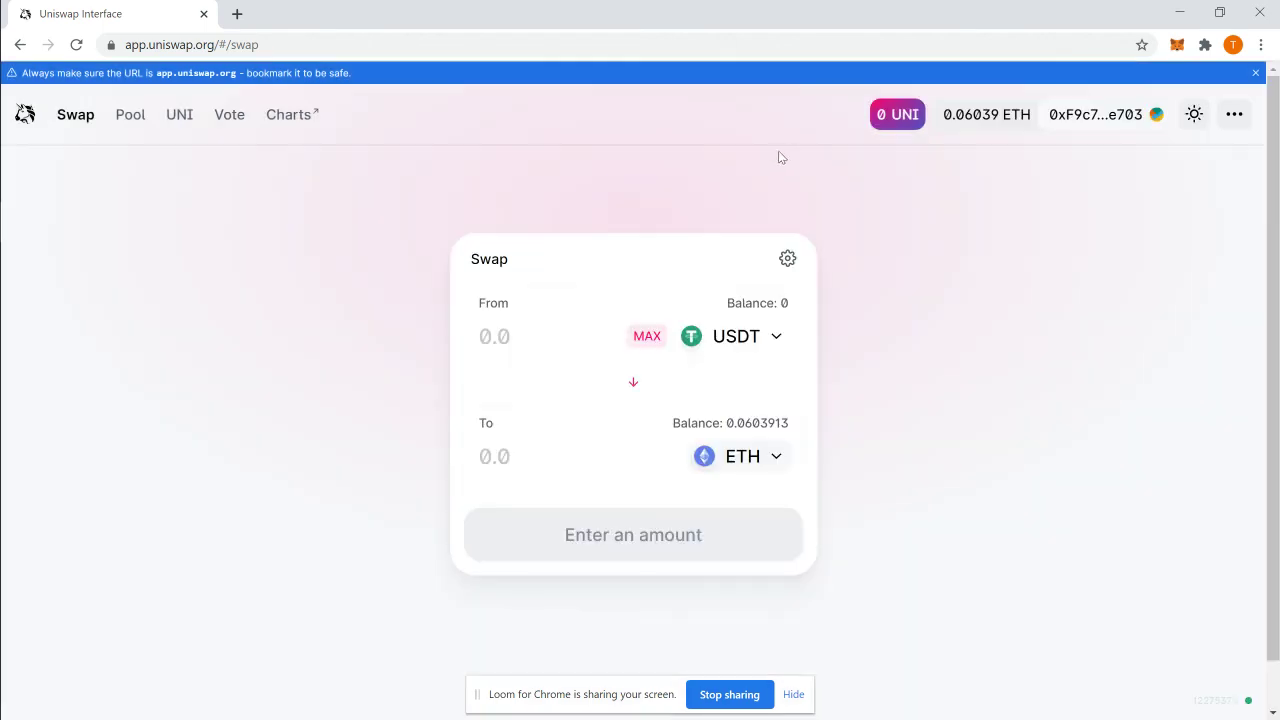
Check the ETH and USDT balances in MetaMask following the swap, and close the wallet
{"action": "left_click", "coordinate": [1176, 46]}
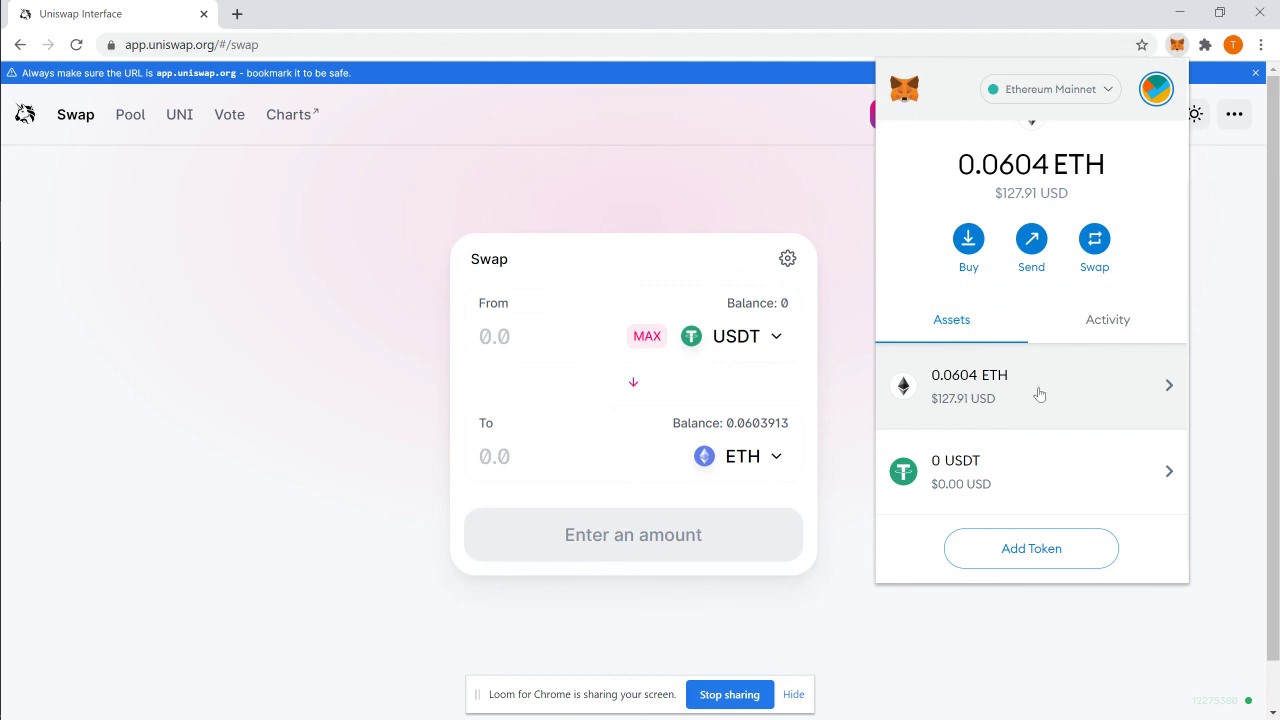
{"action": "left_click", "coordinate": [200, 208]}
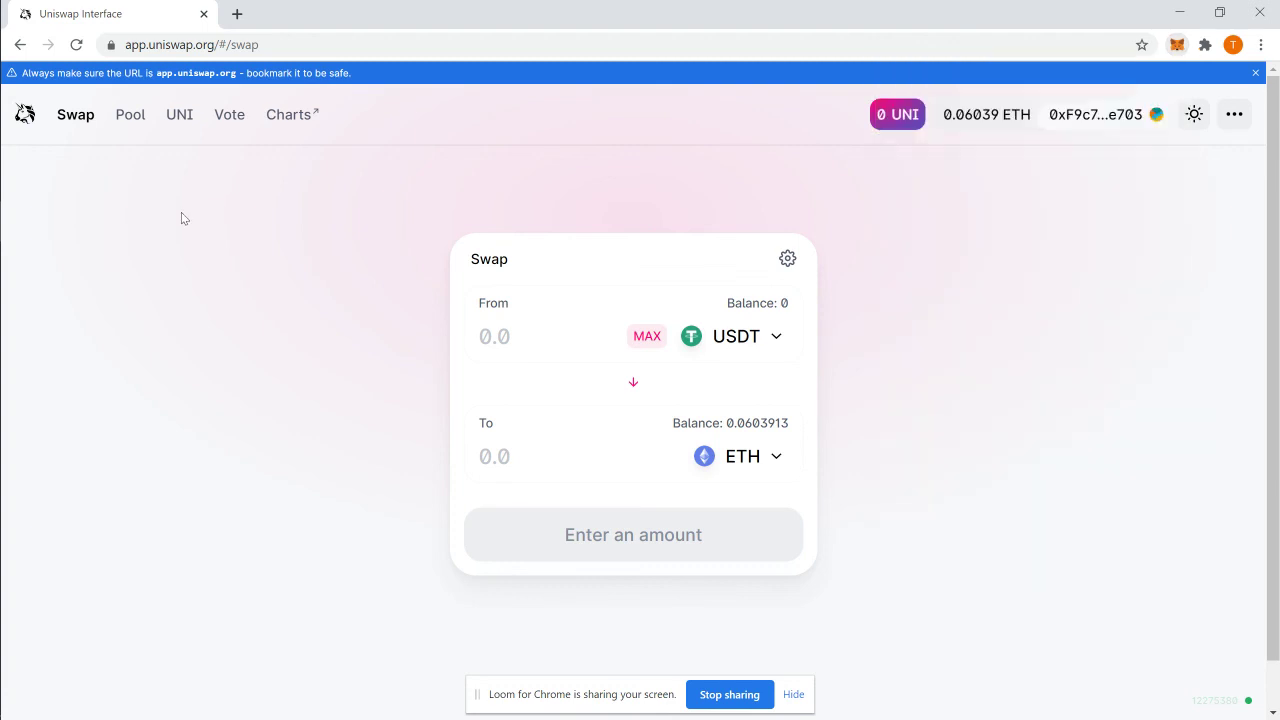